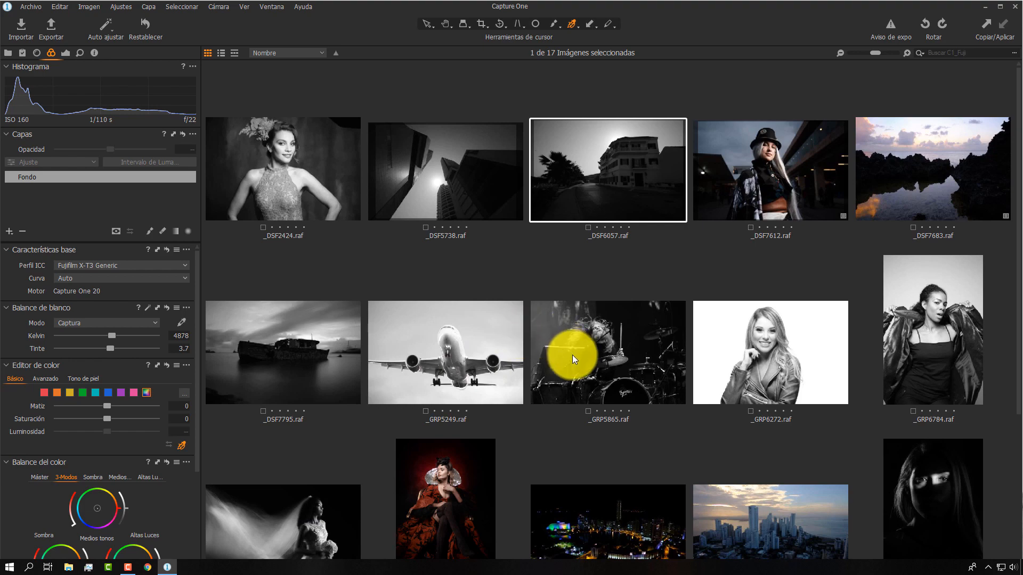
# - Switch to full screen and tag _DSF6057, _DSF7683 and _DSF7795 with the green color label
pyautogui.press('f')
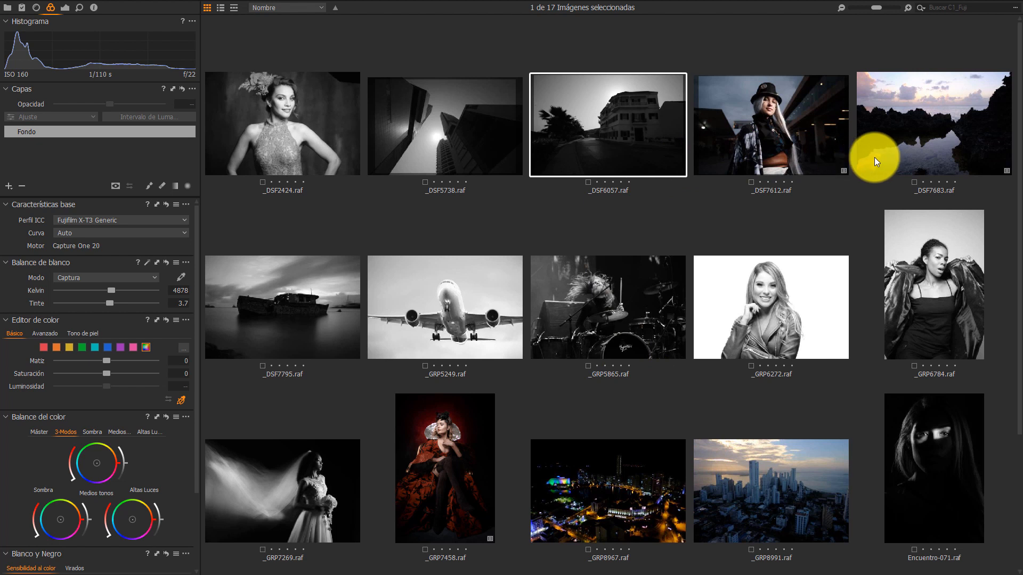
pyautogui.keyDown('ctrl'); pyautogui.click(279, 322); pyautogui.keyUp('ctrl')
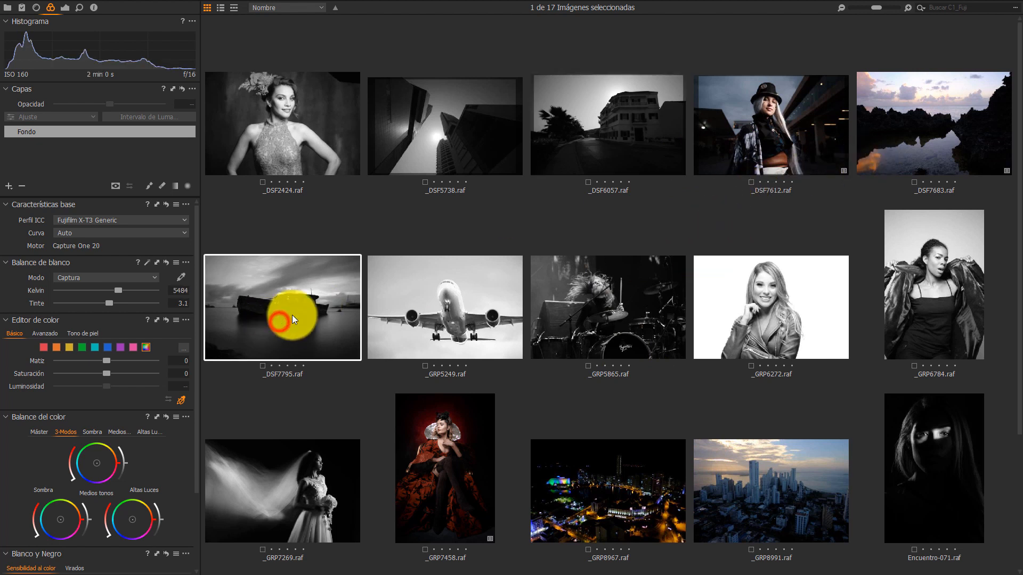
pyautogui.keyDown('ctrl'); pyautogui.click(884, 141); pyautogui.keyUp('ctrl')
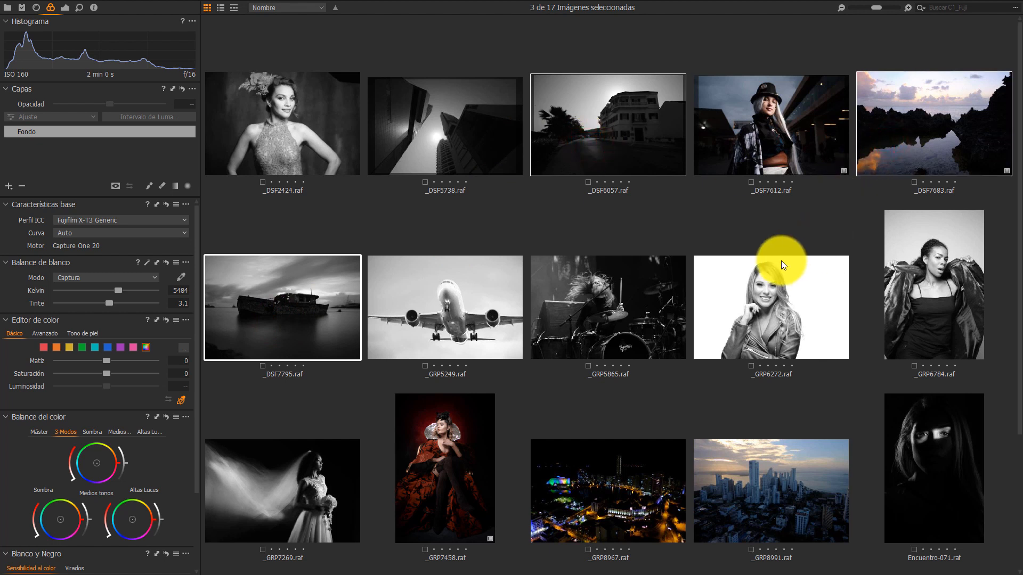
pyautogui.press('+')
pyautogui.press('-')
pyautogui.press('*')
pyautogui.press('+')
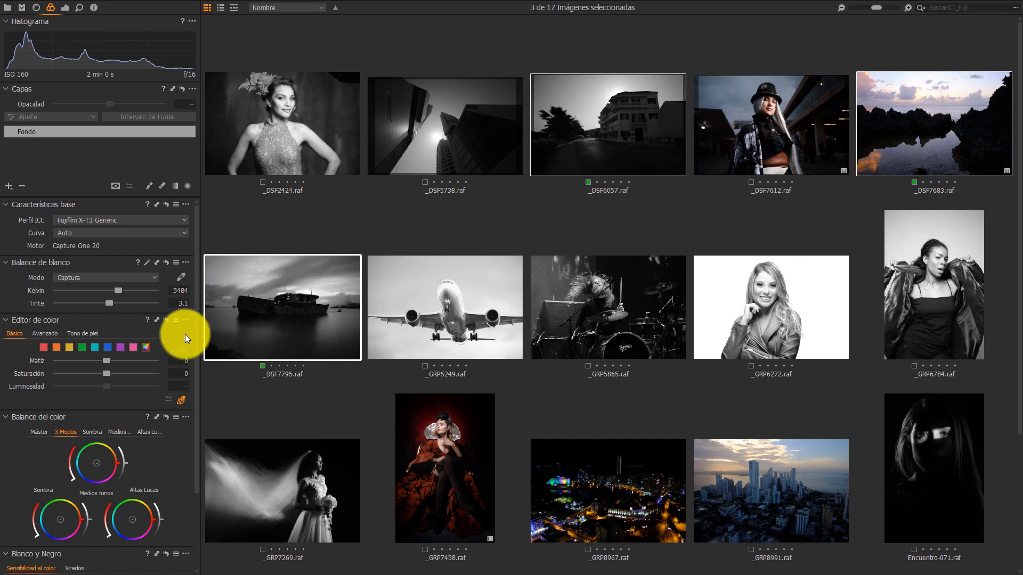
# - Filter the C1_Fuji folder to show only images with the Verde color label, enlarge the thumbnails and clear the selection
pyautogui.click(10, 10)
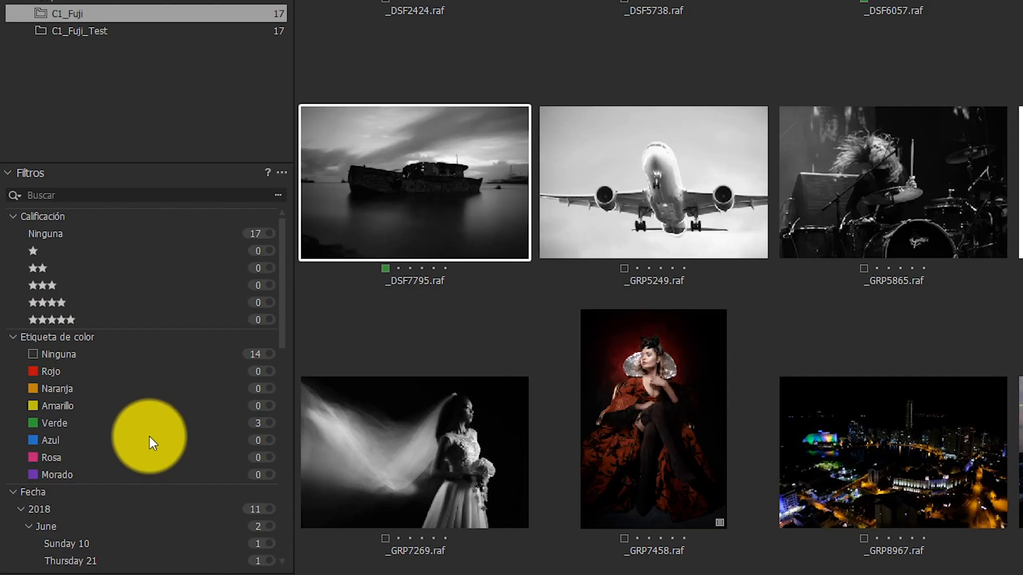
pyautogui.click(266, 423)
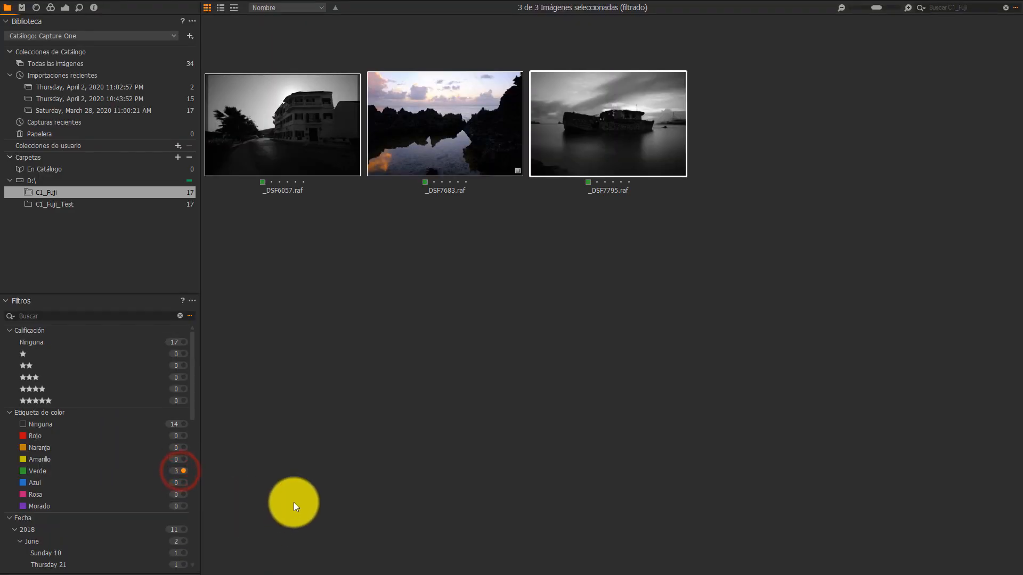
pyautogui.moveTo(881, 8); pyautogui.dragTo(897, 7)
pyautogui.click(615, 397)
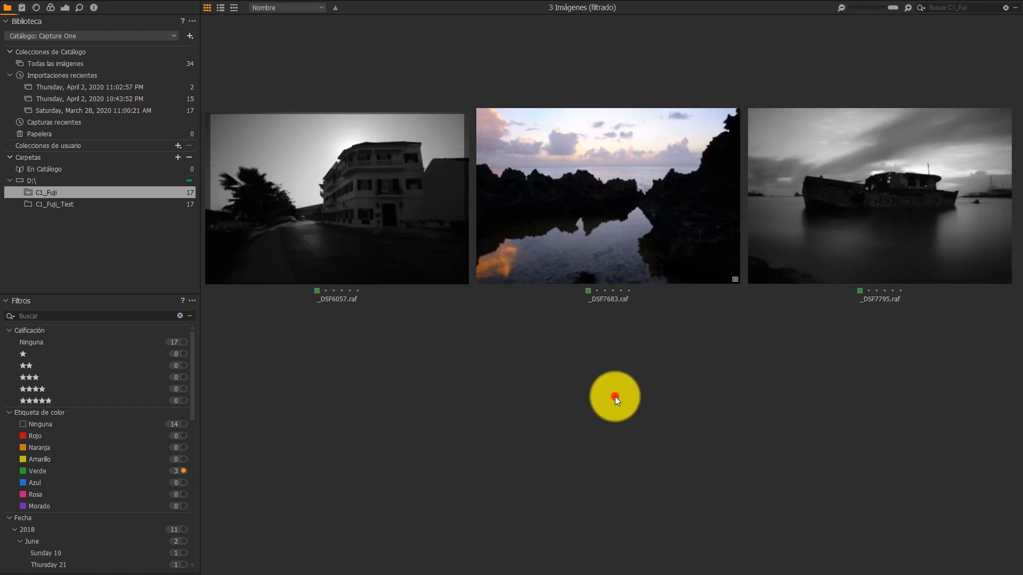
# - Open _DSF6057.raf in the single-image viewer and hide the thumbnail browser
pyautogui.click(380, 237)
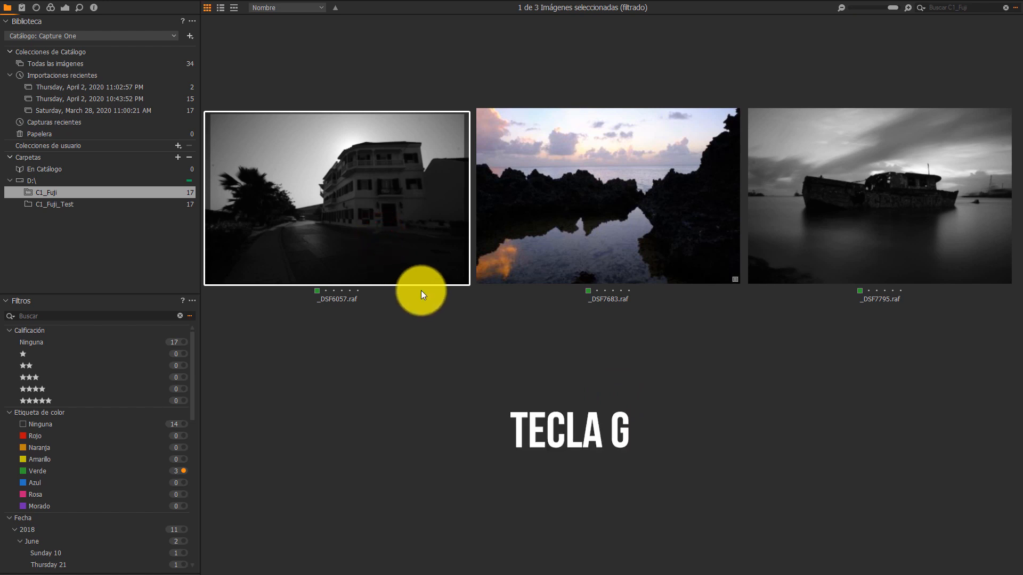
pyautogui.press('g')
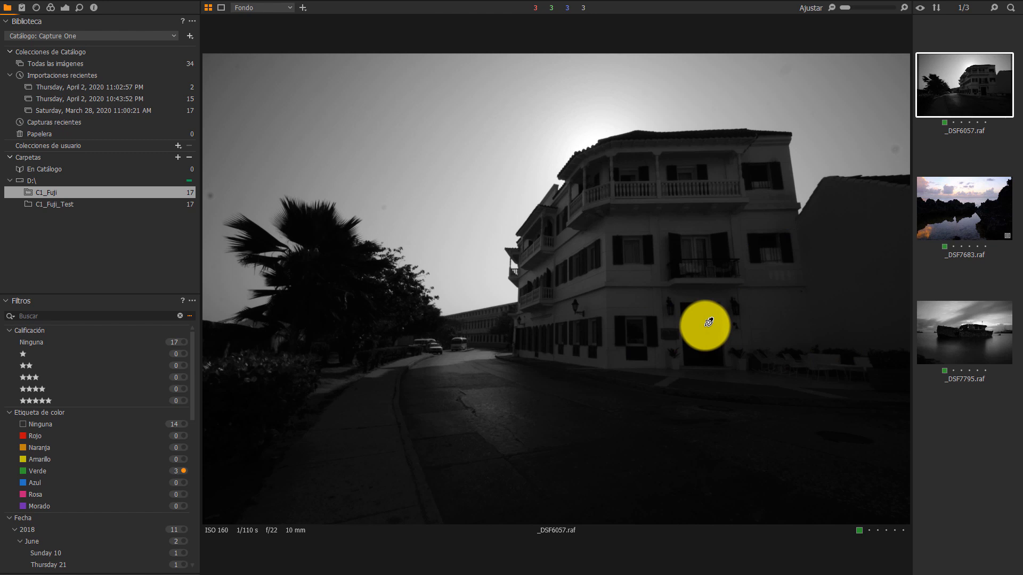
pyautogui.hotkey('ctrl', 'b')
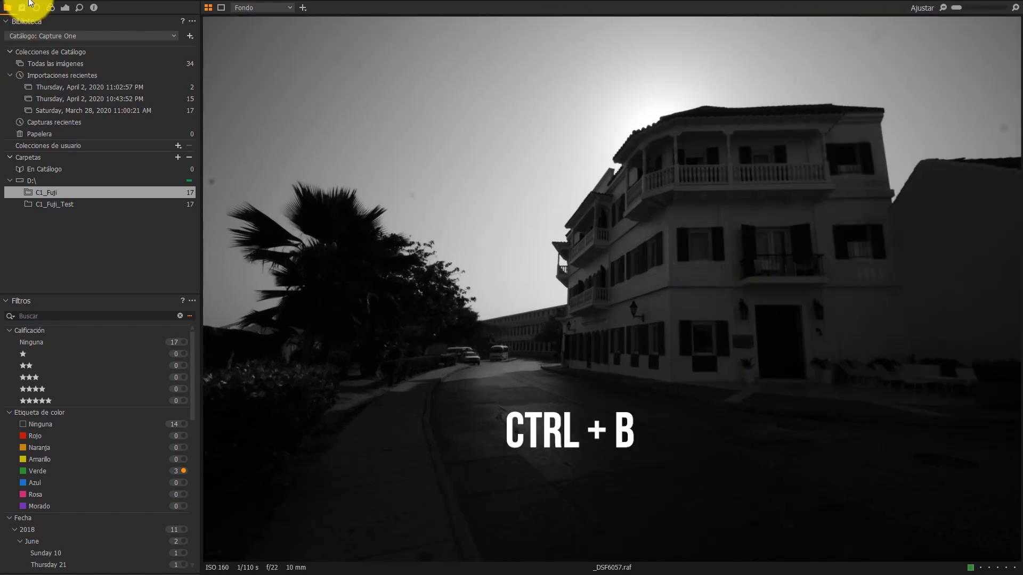
# - Activate the spot removal tool (borrar mota) and increase its radius to cover the dust spots
pyautogui.click(50, 6)
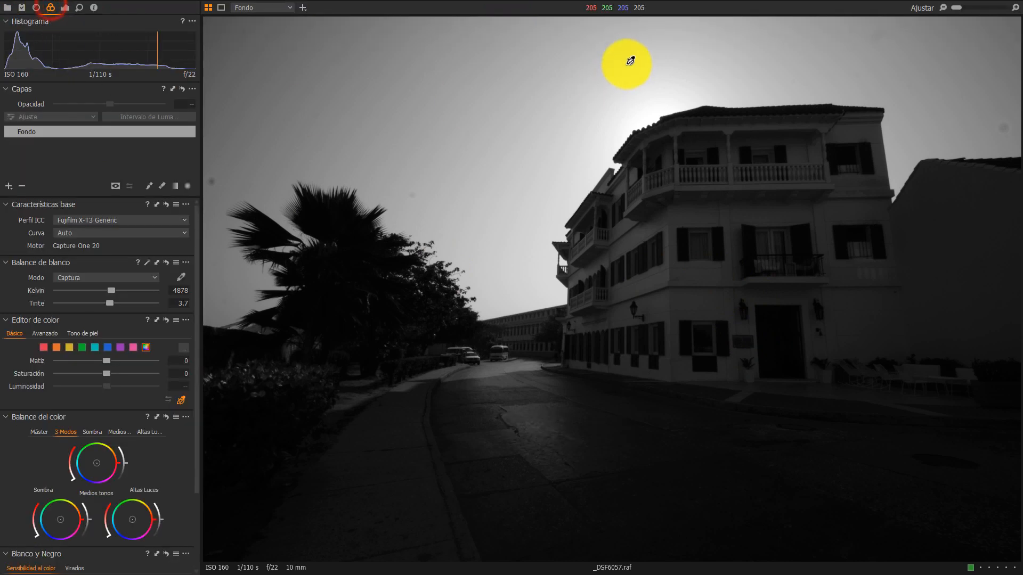
pyautogui.moveTo(613, 2)
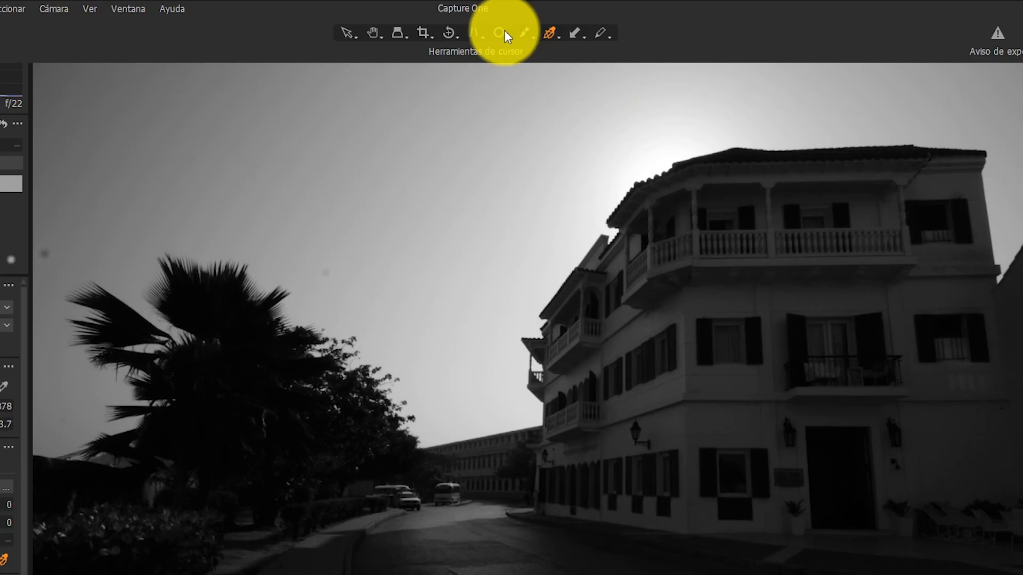
pyautogui.click(501, 34)
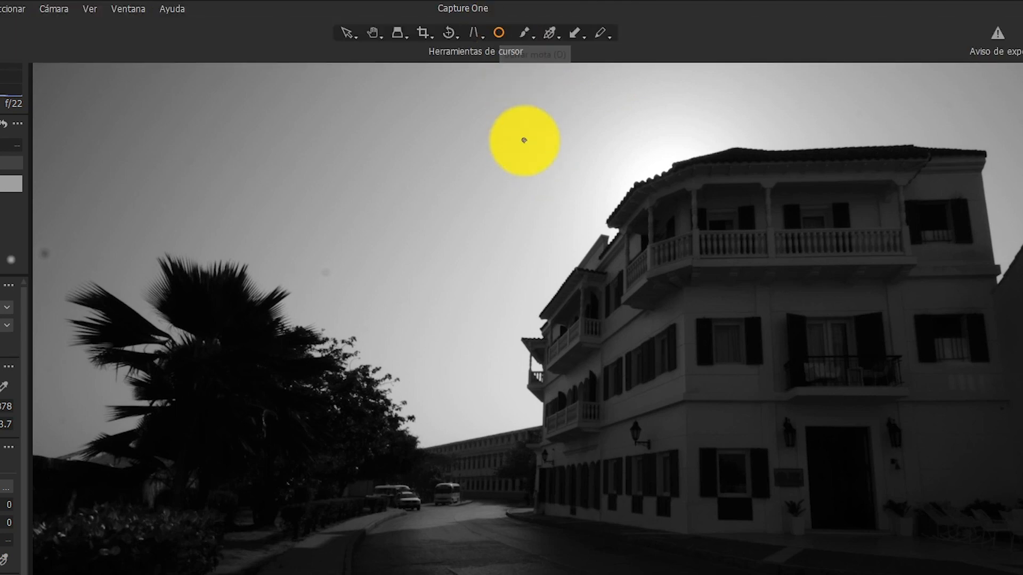
pyautogui.click(527, 29)
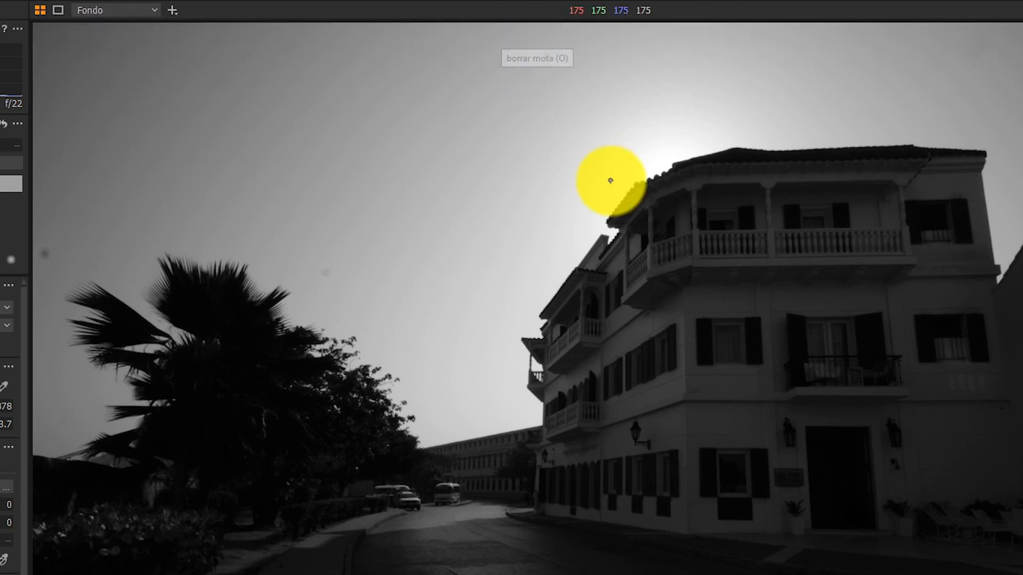
pyautogui.rightClick(937, 117)
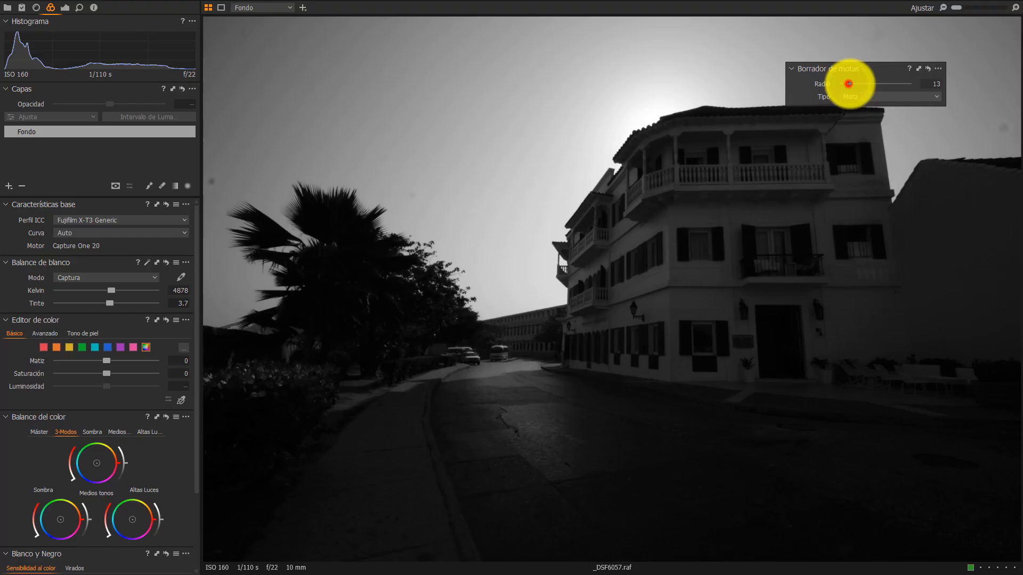
pyautogui.moveTo(848, 84); pyautogui.dragTo(898, 88)
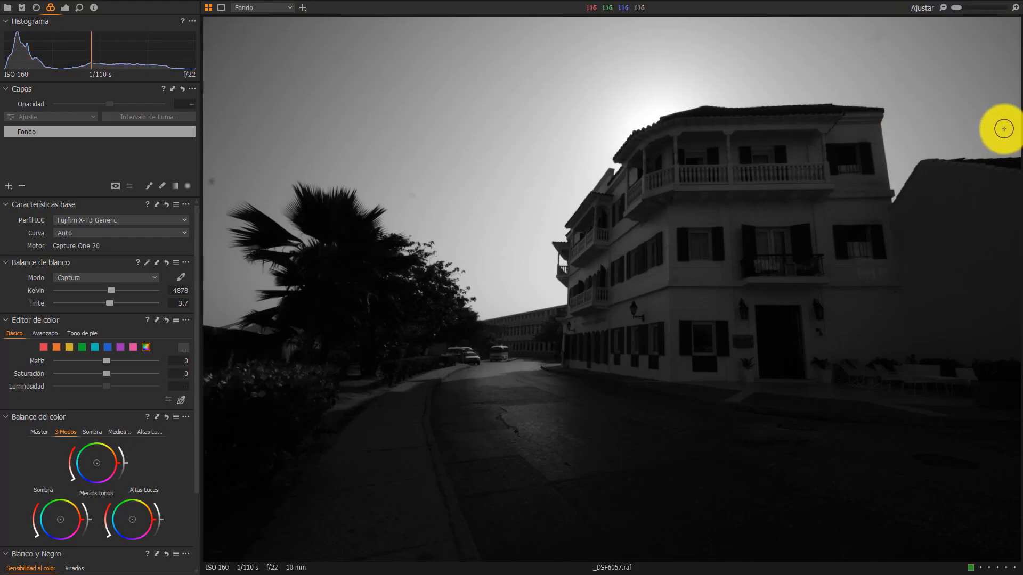
# - Remove the dust spots scattered across the sky around the building and palm tree
pyautogui.click(1004, 129)
pyautogui.click(877, 39)
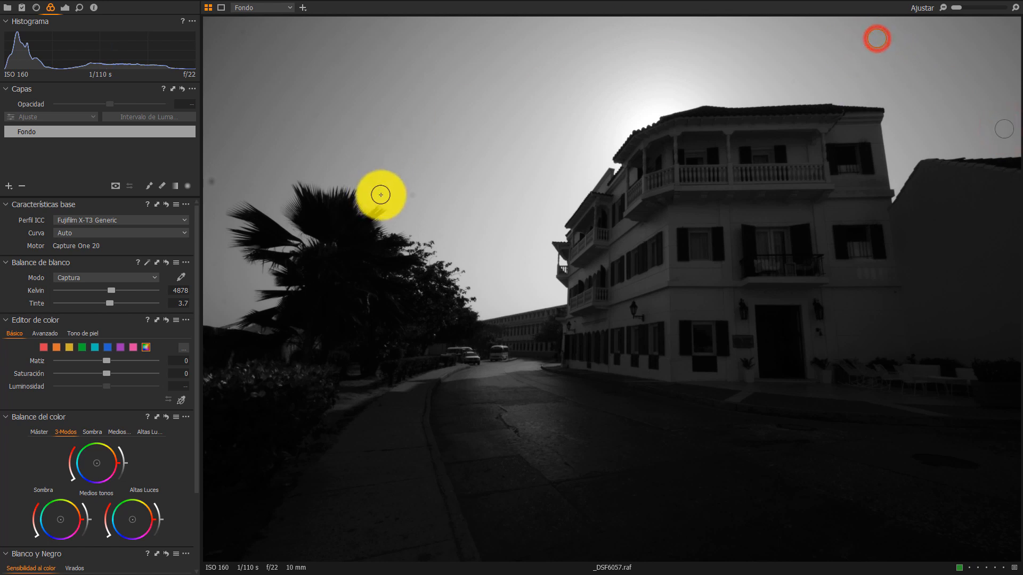
pyautogui.click(416, 196)
pyautogui.click(213, 184)
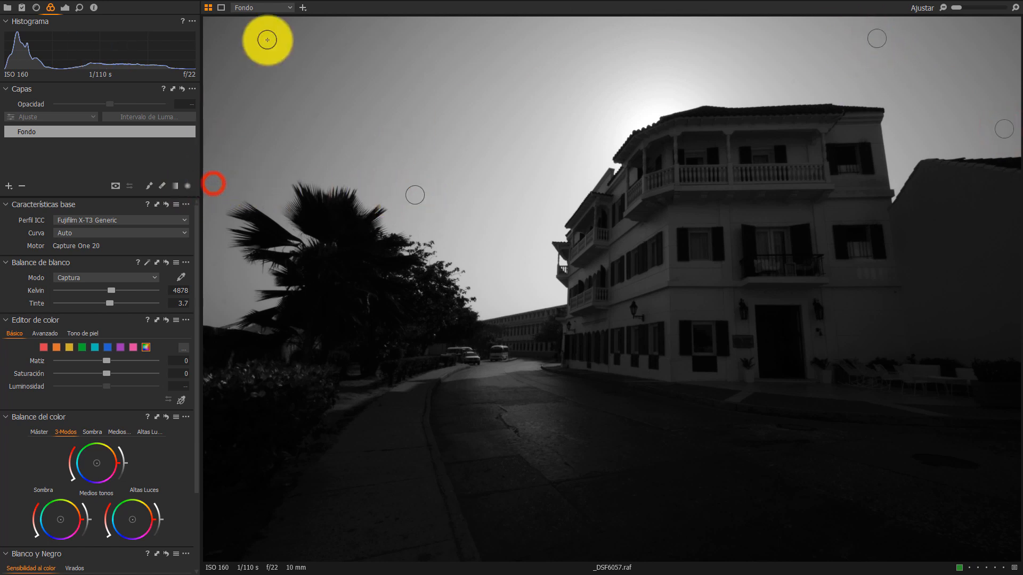
pyautogui.click(245, 34)
pyautogui.click(659, 64)
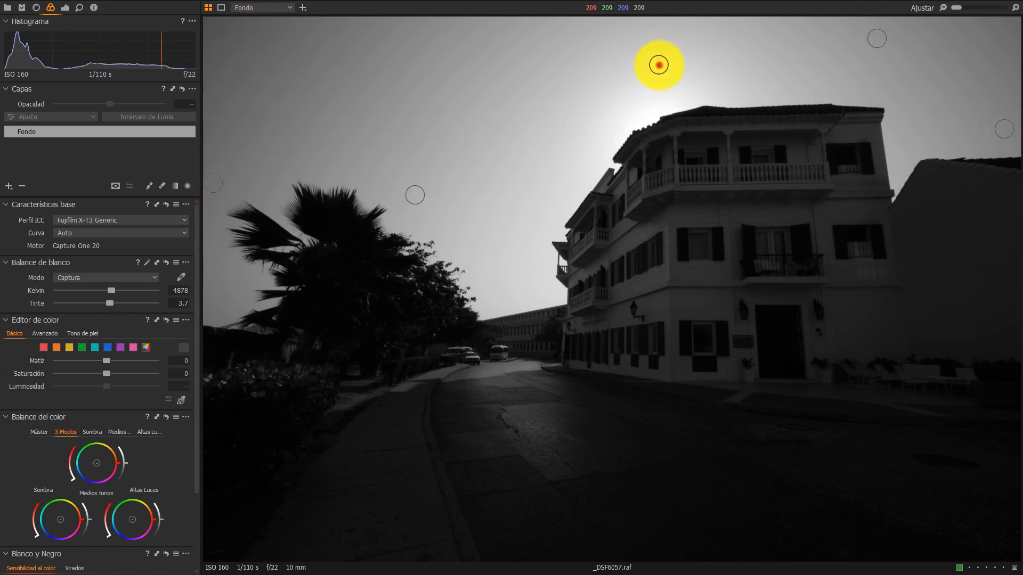
pyautogui.click(825, 37)
pyautogui.click(949, 110)
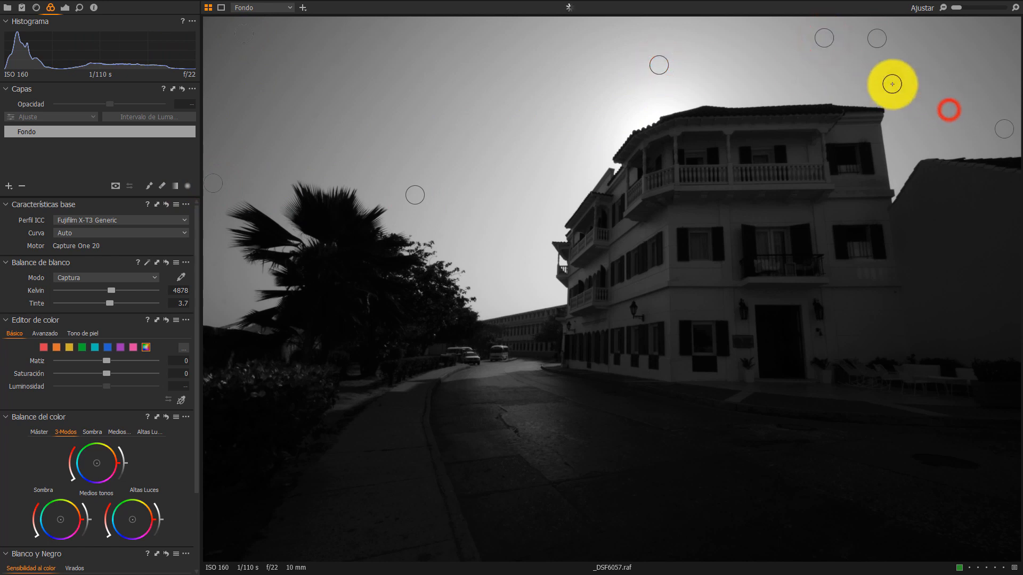
pyautogui.click(863, 76)
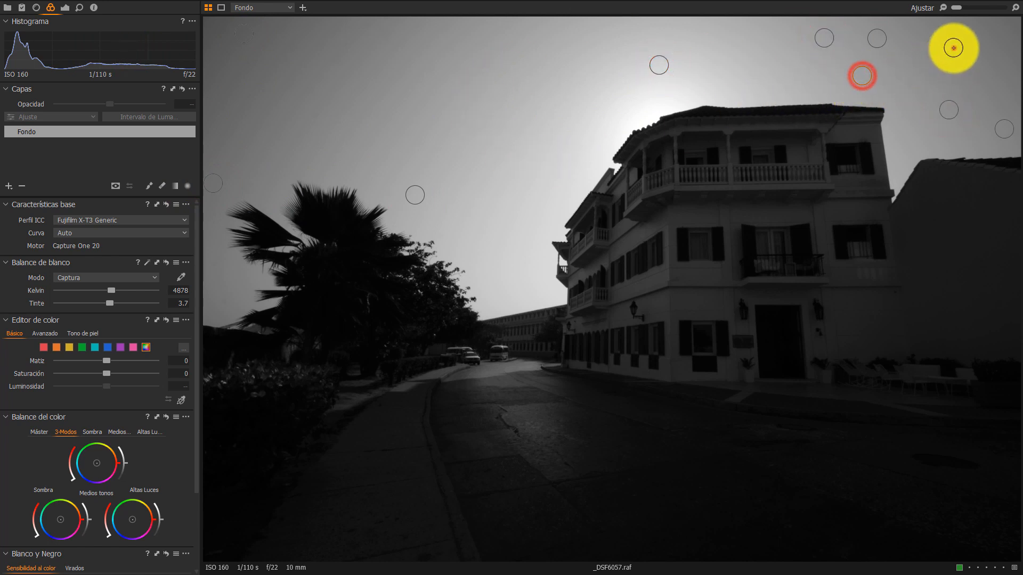
pyautogui.click(954, 48)
pyautogui.click(515, 165)
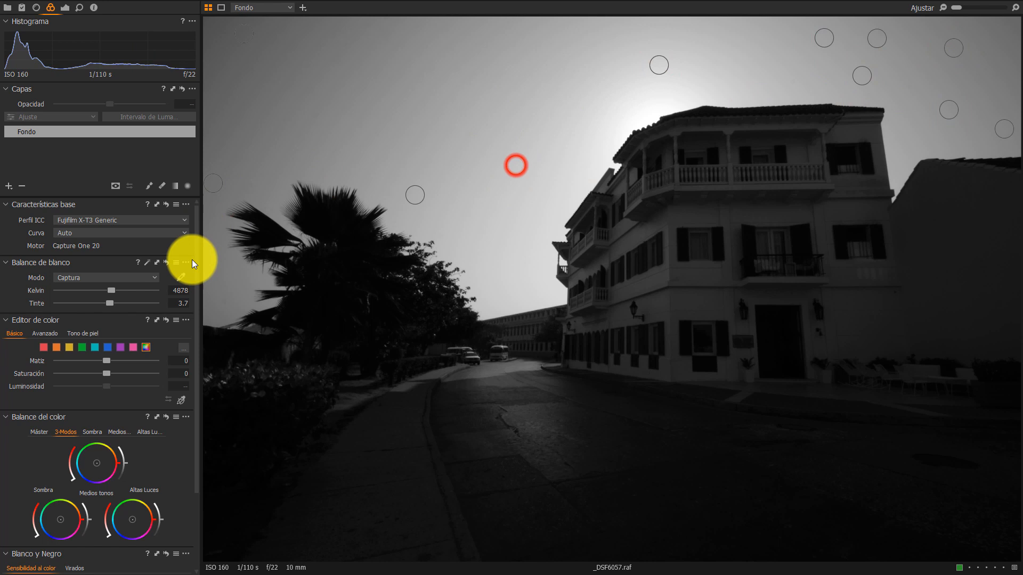
pyautogui.click(219, 262)
pyautogui.click(222, 298)
pyautogui.click(316, 116)
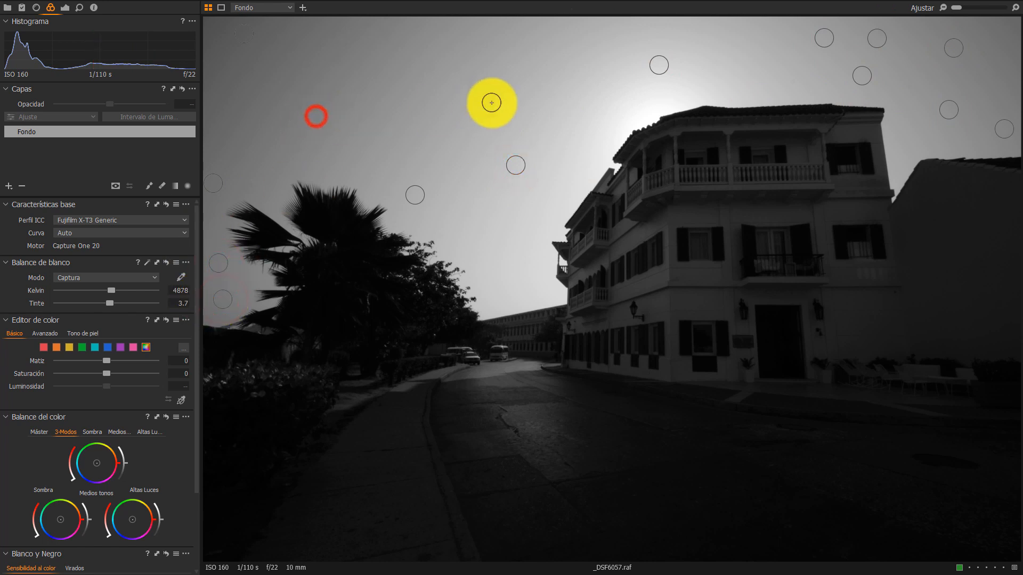
pyautogui.click(495, 98)
pyautogui.click(297, 46)
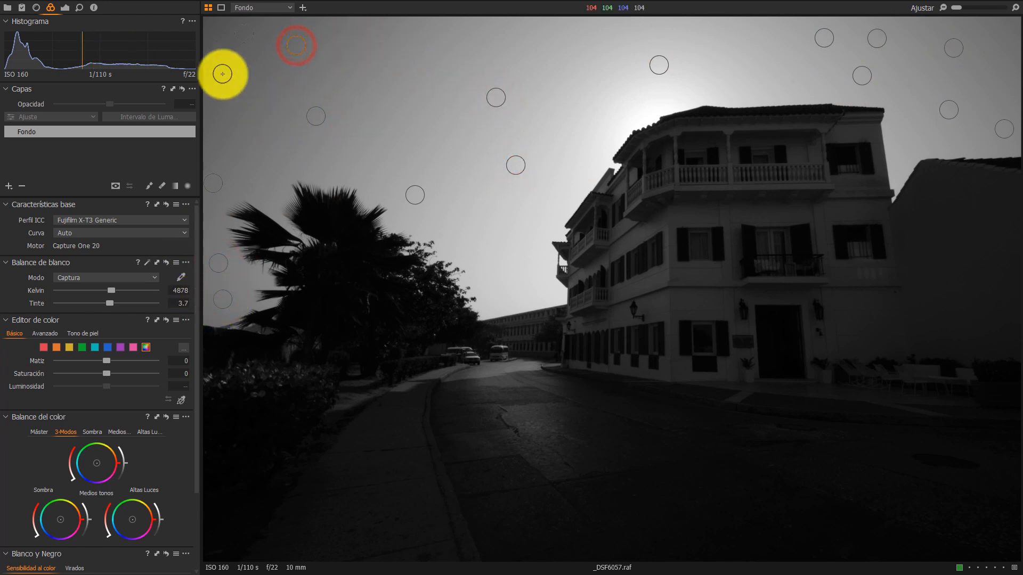
pyautogui.click(426, 24)
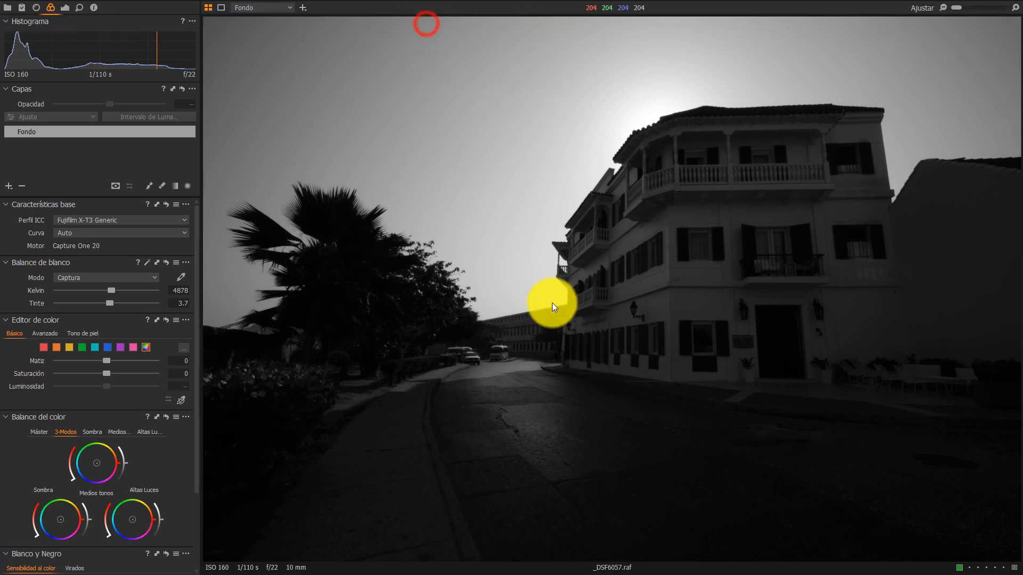
# - Show the exposure tools and collapse the Capas section
pyautogui.moveTo(80, 7)
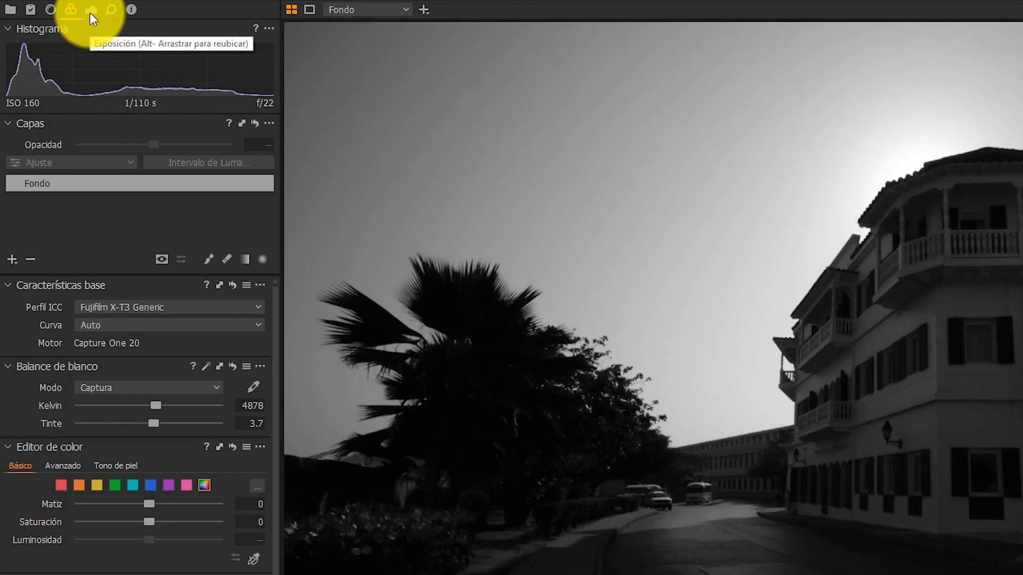
pyautogui.click(90, 12)
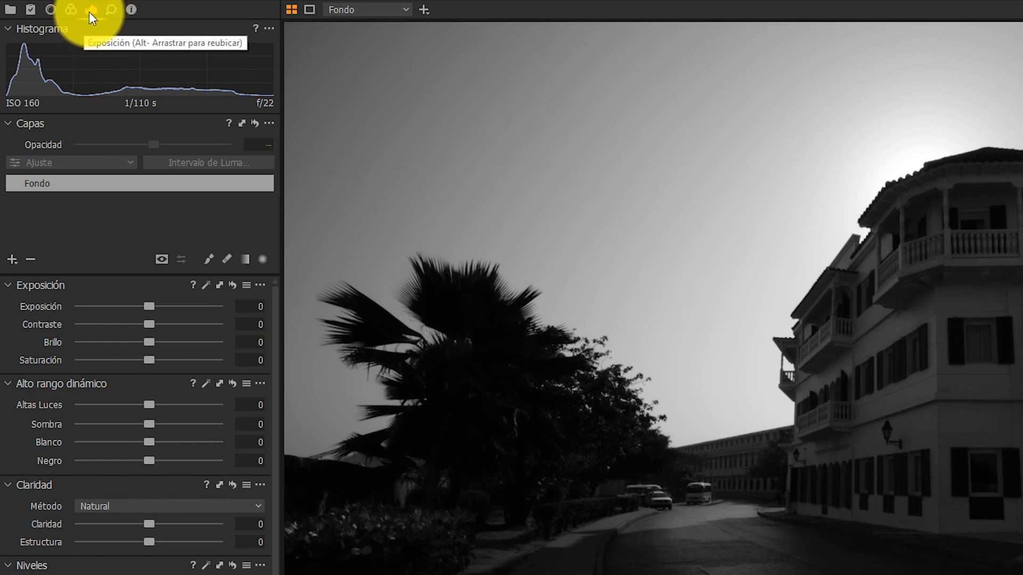
pyautogui.moveTo(88, 12)
pyautogui.mouseDown()
pyautogui.moveTo(66, 15)
pyautogui.moveTo(98, 14)
pyautogui.mouseUp()
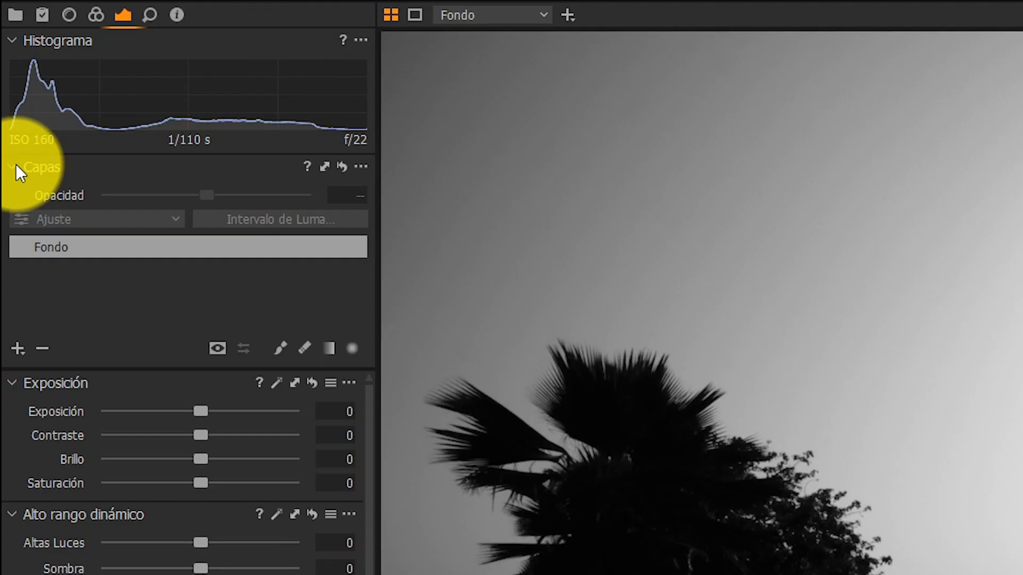
pyautogui.click(16, 165)
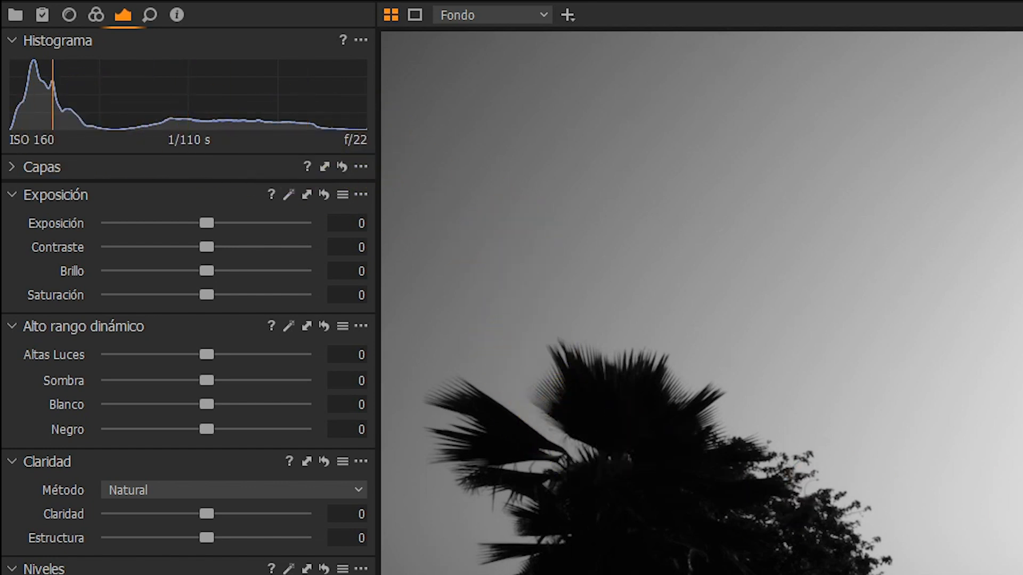
# - Enable Corrección de Difracción in the lens correction settings
pyautogui.click(70, 15)
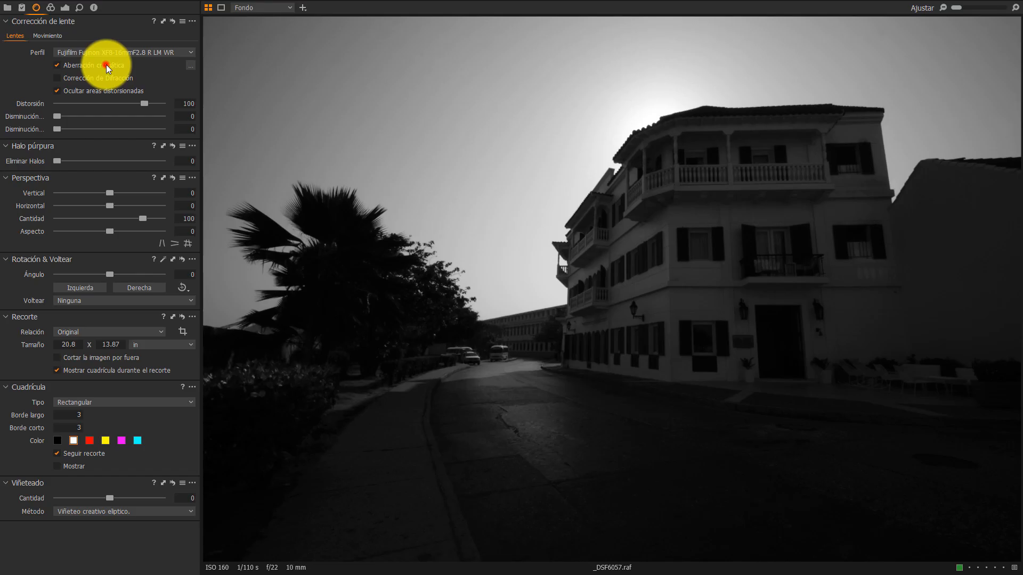
pyautogui.click(204, 131)
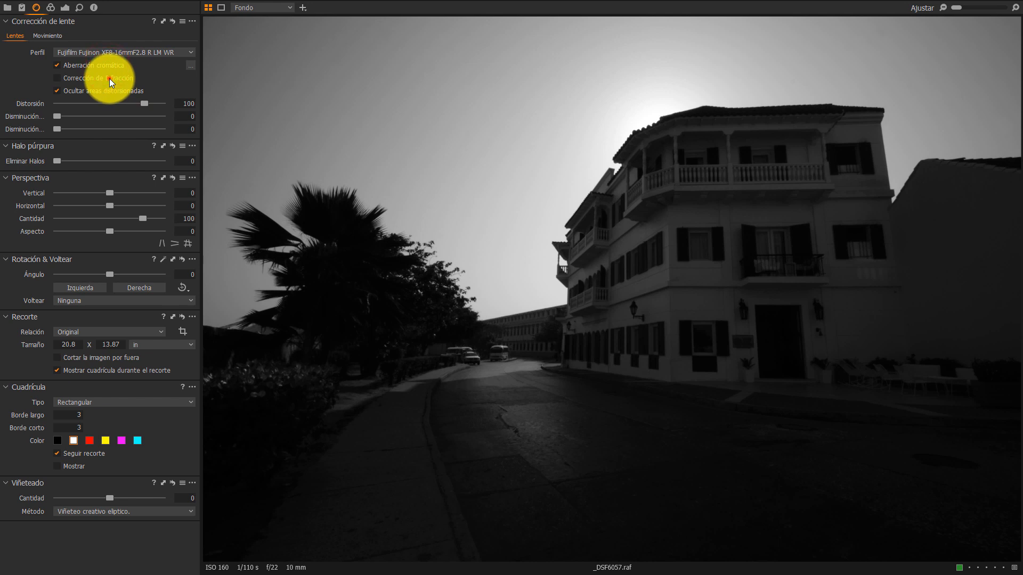
pyautogui.click(111, 80)
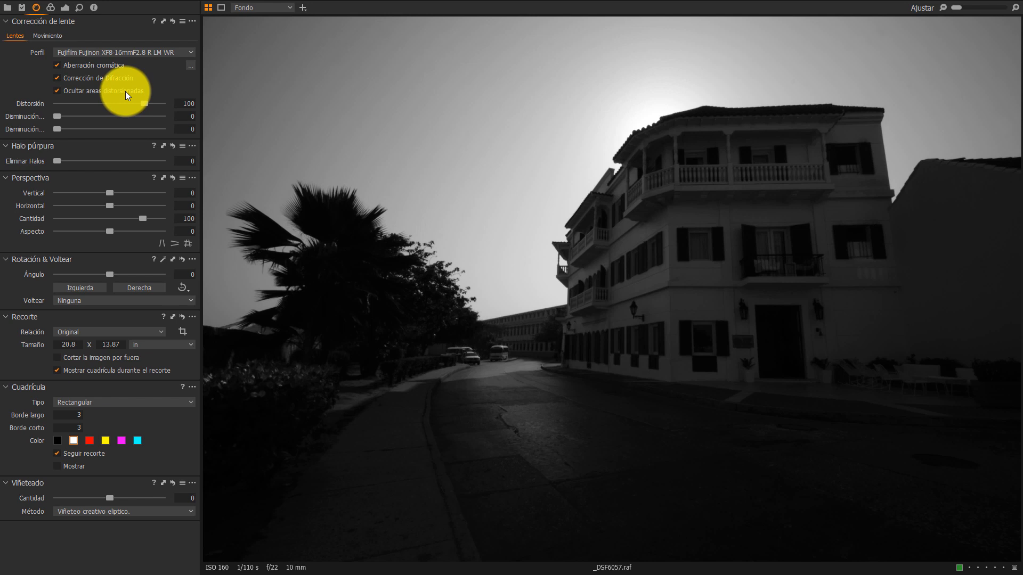
# - Set the lens Distorsión to 0 and disable Ocultar areas distorsionadas
pyautogui.moveTo(144, 103); pyautogui.dragTo(32, 110)
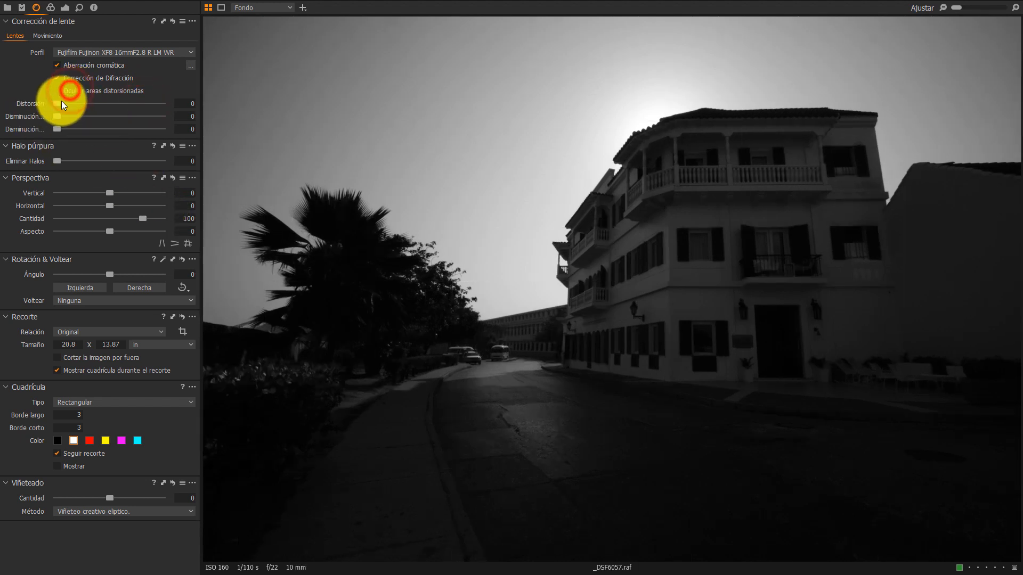
pyautogui.moveTo(57, 104)
pyautogui.mouseDown()
pyautogui.moveTo(114, 104)
pyautogui.moveTo(38, 103)
pyautogui.mouseUp()
pyautogui.click(97, 91)
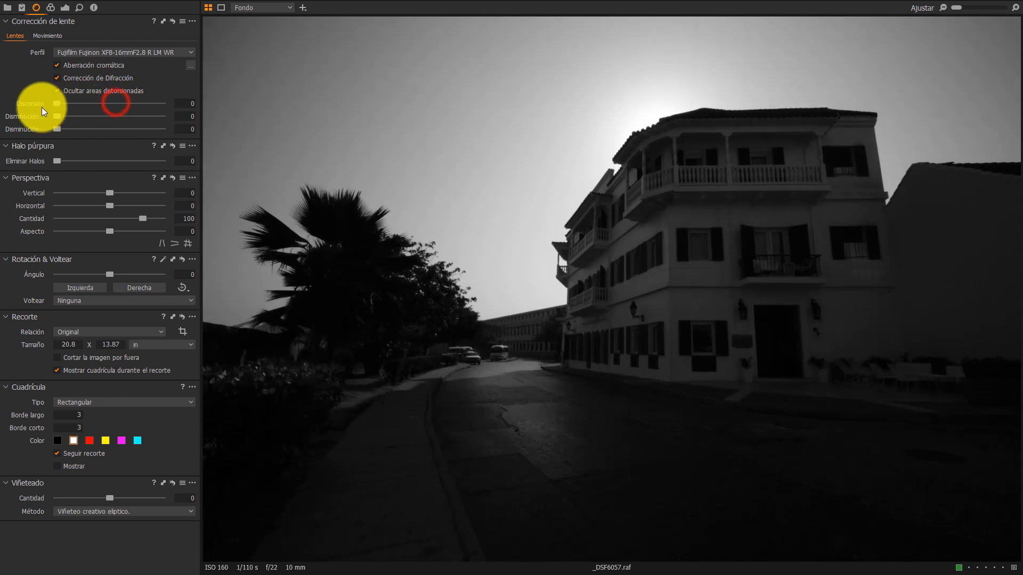
pyautogui.click(59, 91)
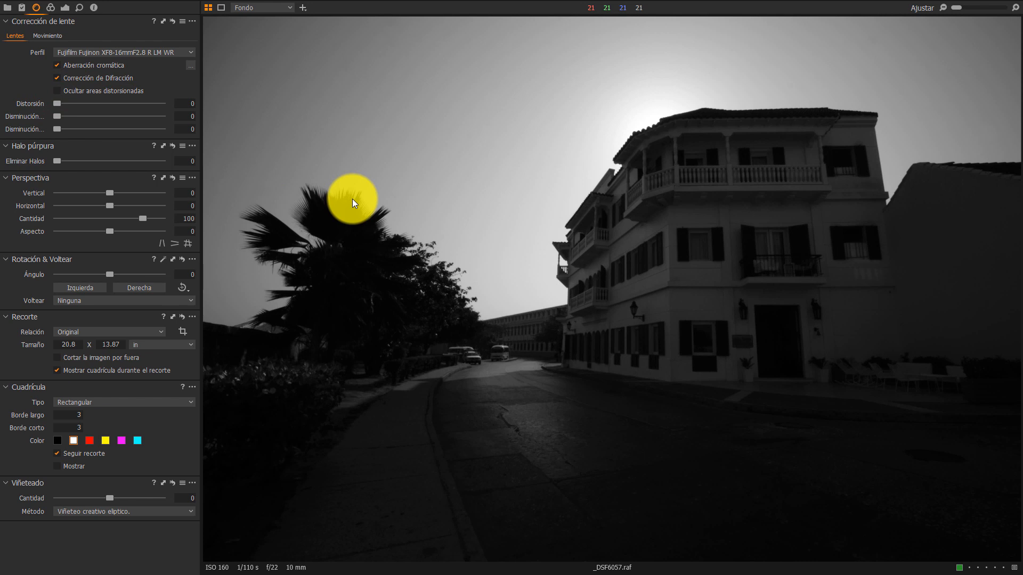
# - Show the exposure tools
pyautogui.moveTo(30, 9)
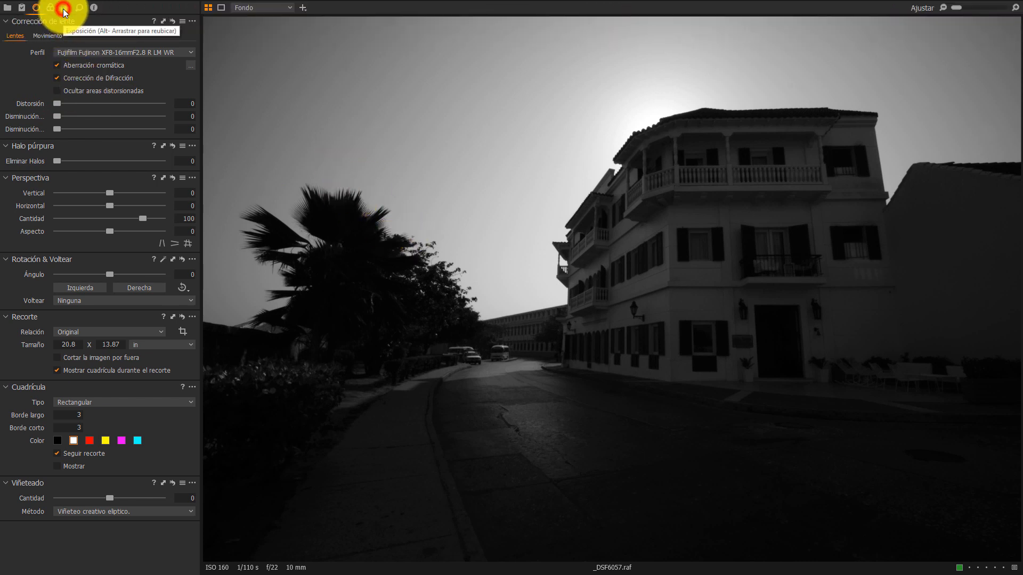
pyautogui.click(64, 8)
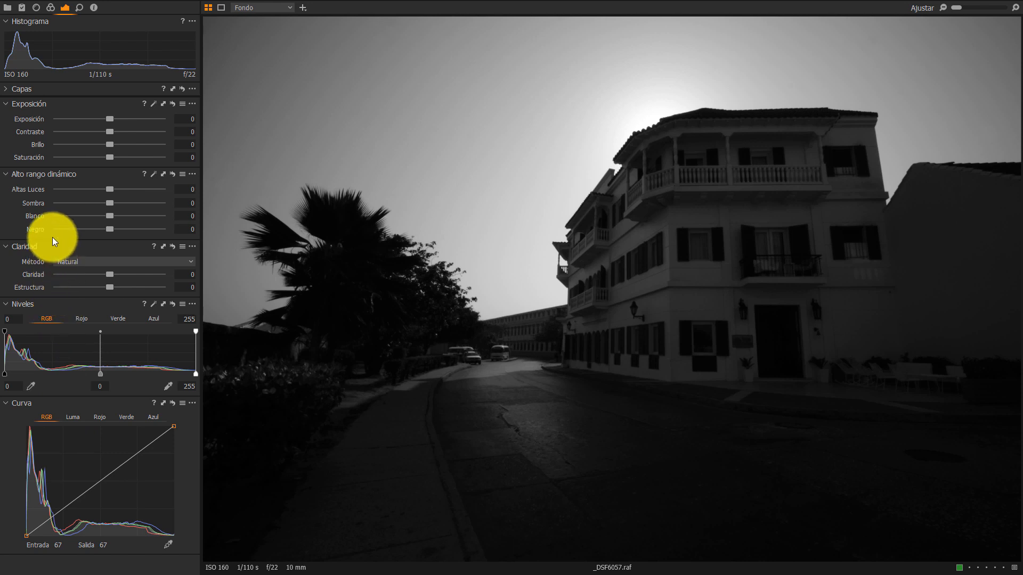
pyautogui.click(8, 91)
pyautogui.scroll(-3, 153, 303)
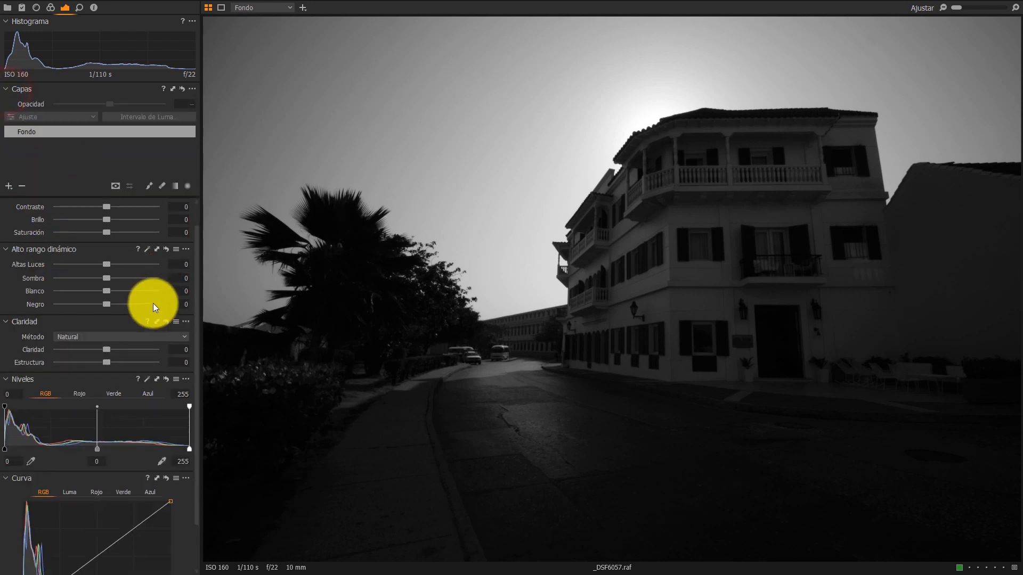
pyautogui.scroll(3, 152, 306)
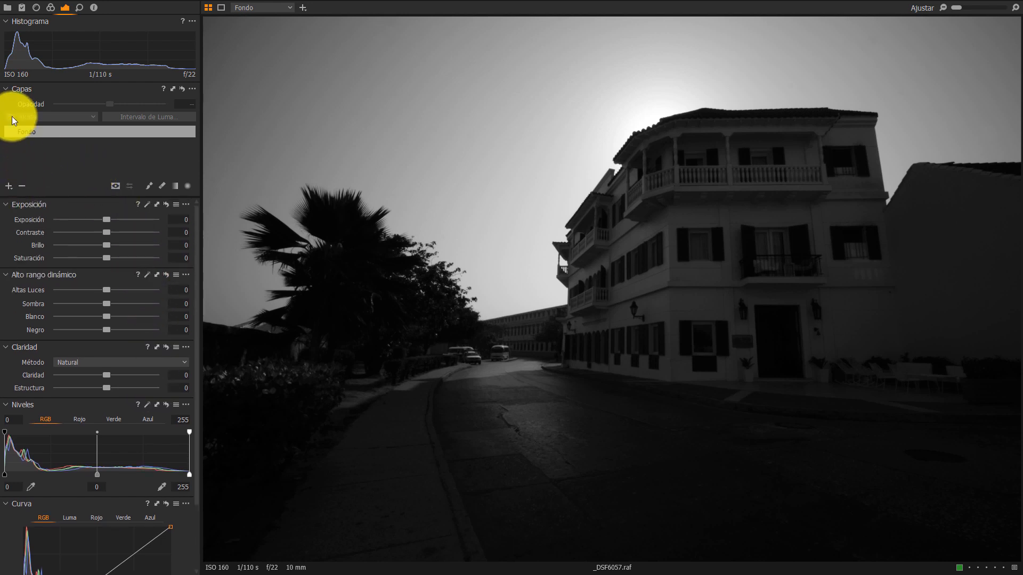
pyautogui.click(8, 89)
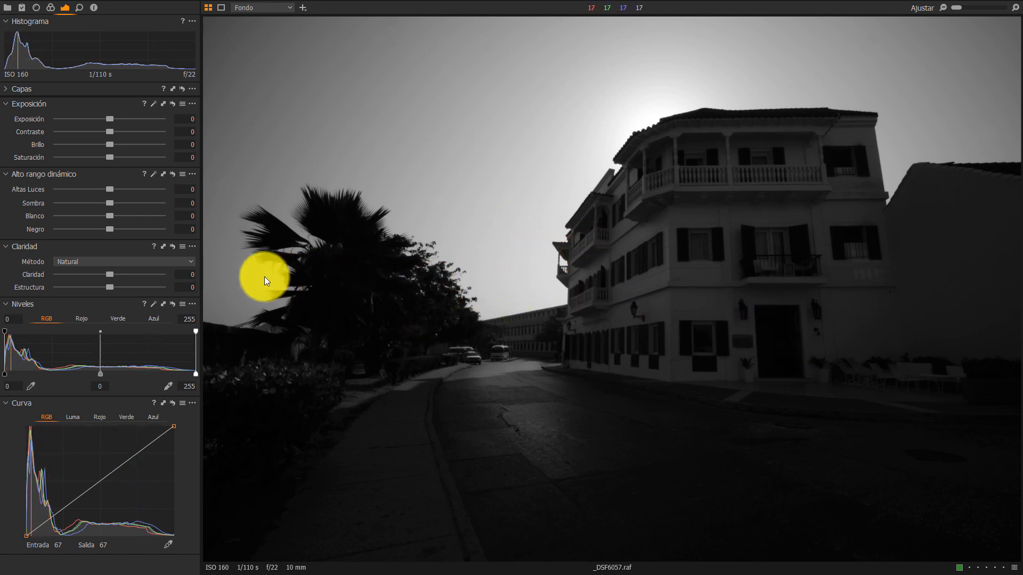
# - Set Altas Luces to -70 and Sombra to 100 in Alto rango dinámico
pyautogui.click(115, 176)
pyautogui.click(116, 175)
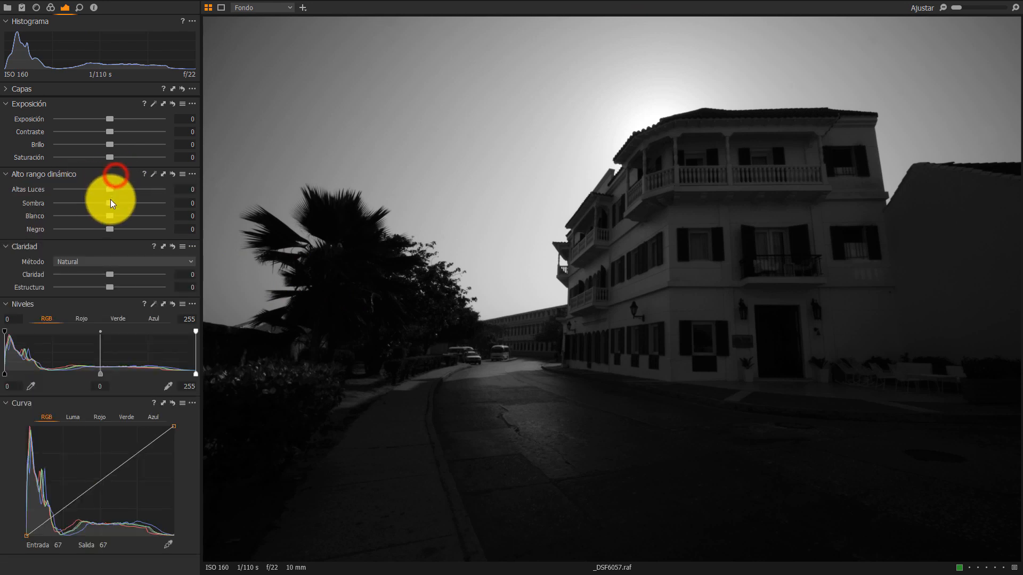
pyautogui.moveTo(111, 189); pyautogui.dragTo(75, 193)
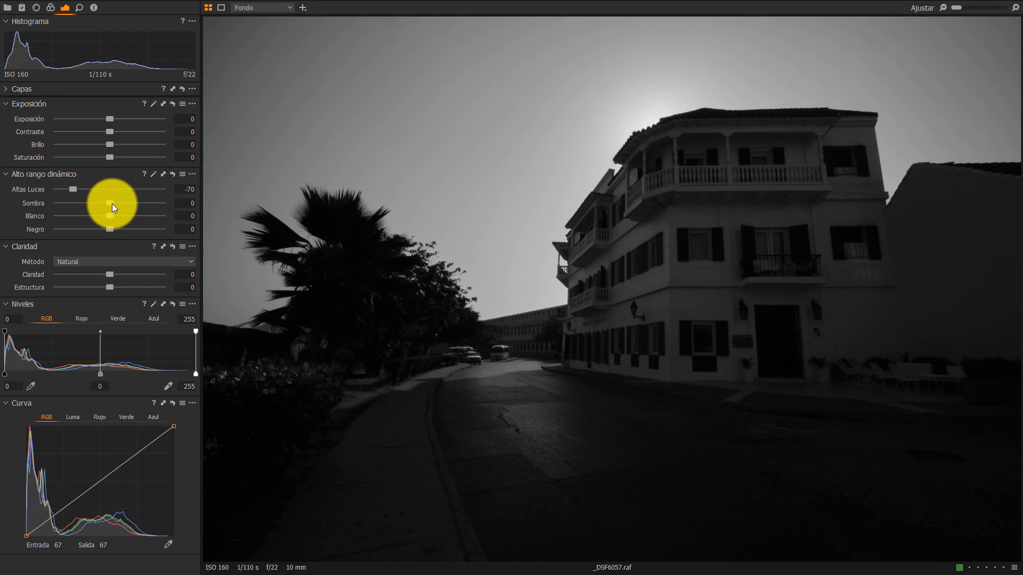
pyautogui.moveTo(112, 204); pyautogui.dragTo(170, 202)
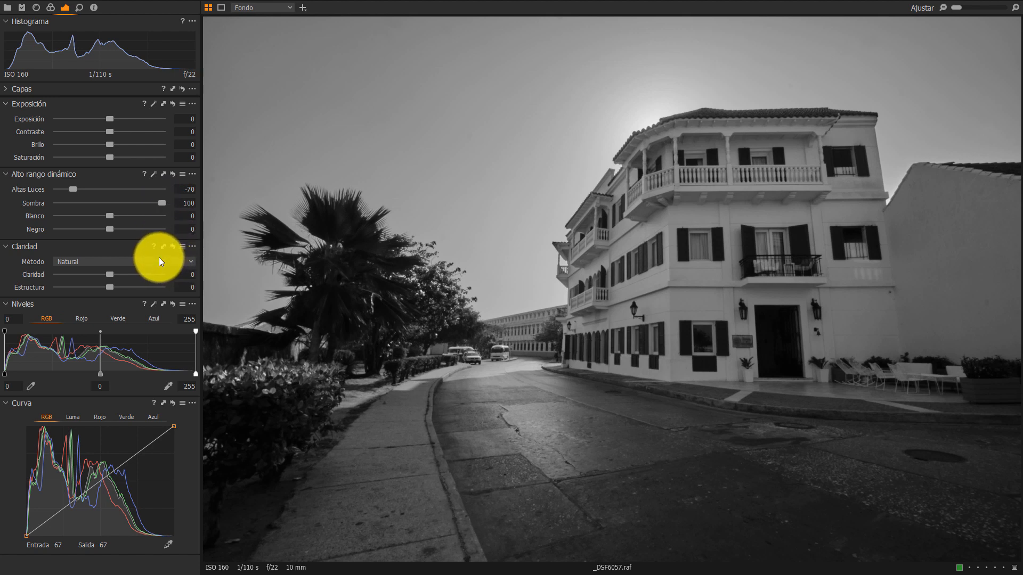
# - Set the Curva in Características base to Fujifilm PROVIA (STANDARD)
pyautogui.click(50, 9)
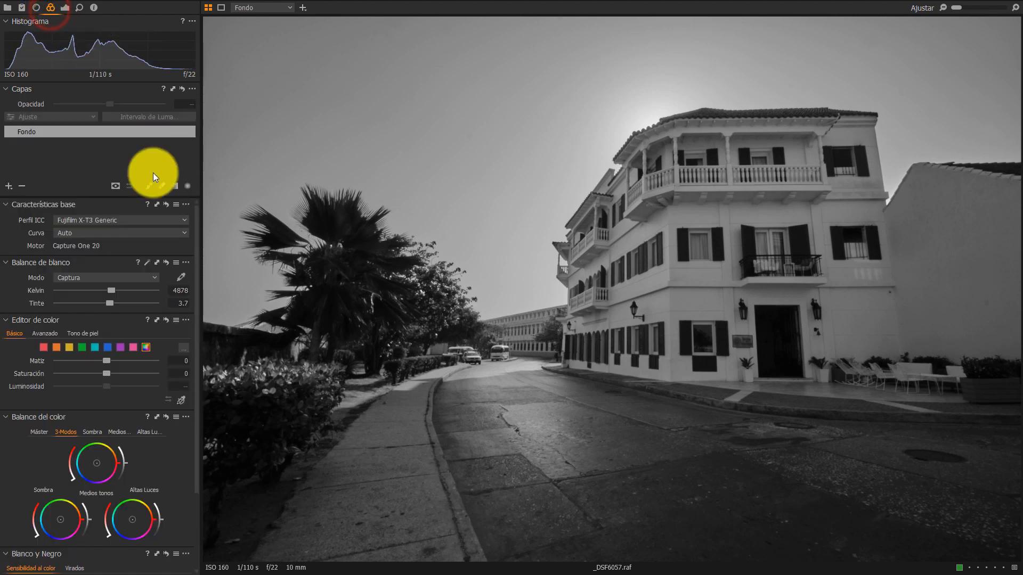
pyautogui.click(114, 234)
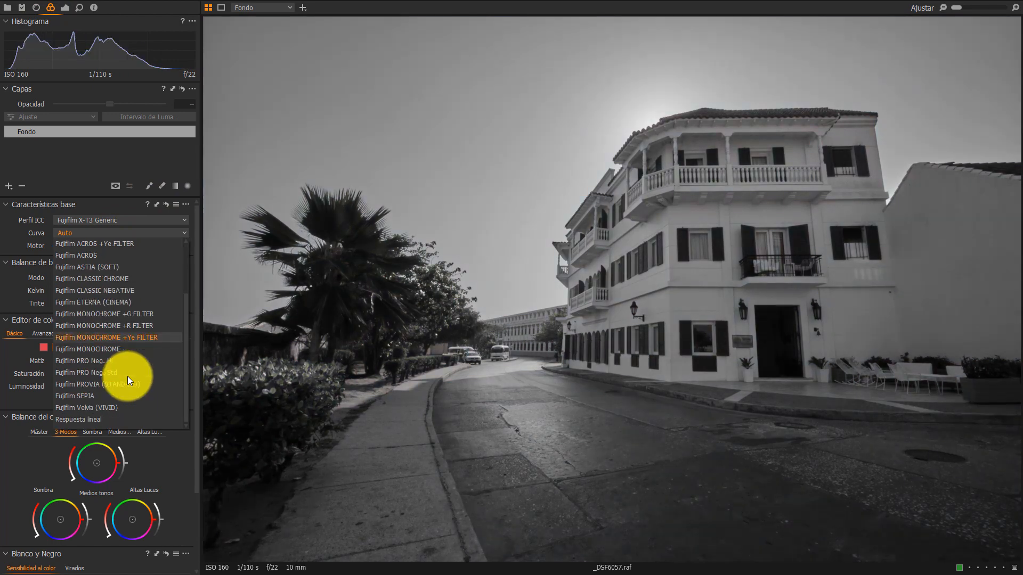
pyautogui.scroll(-2, 126, 376)
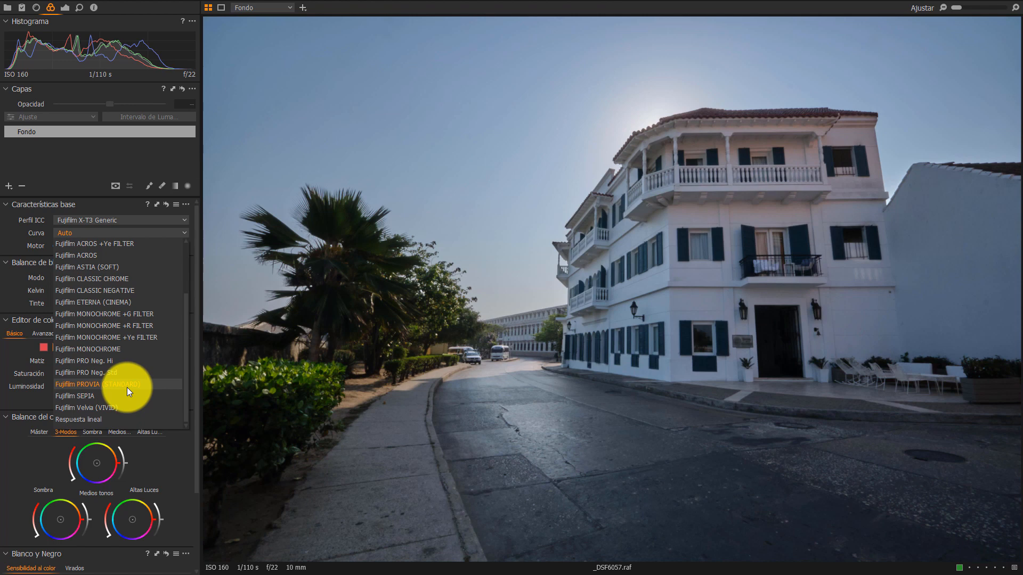
pyautogui.click(127, 388)
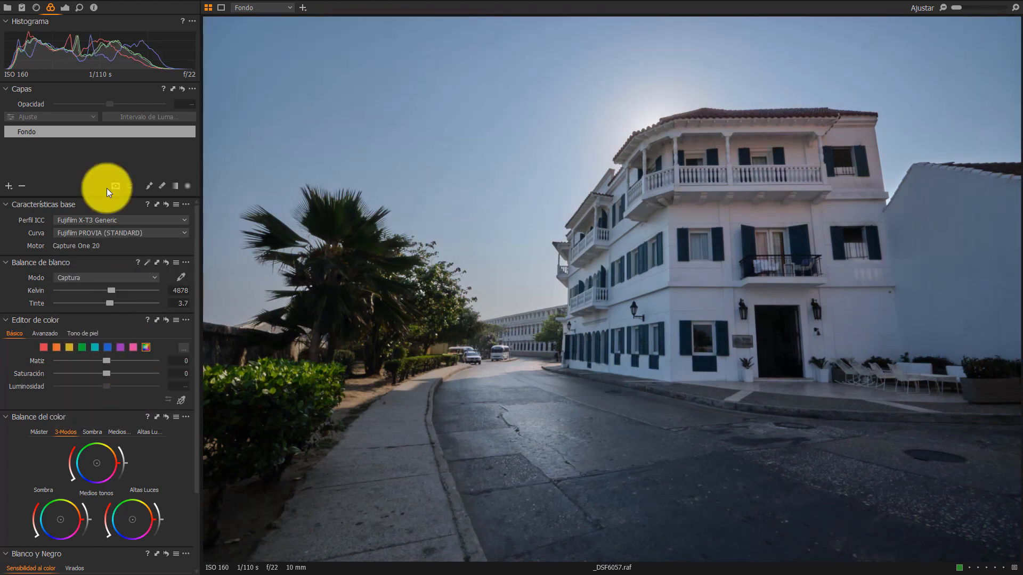
# - Return to the exposure tools and turn on the exposure warning
pyautogui.click(65, 7)
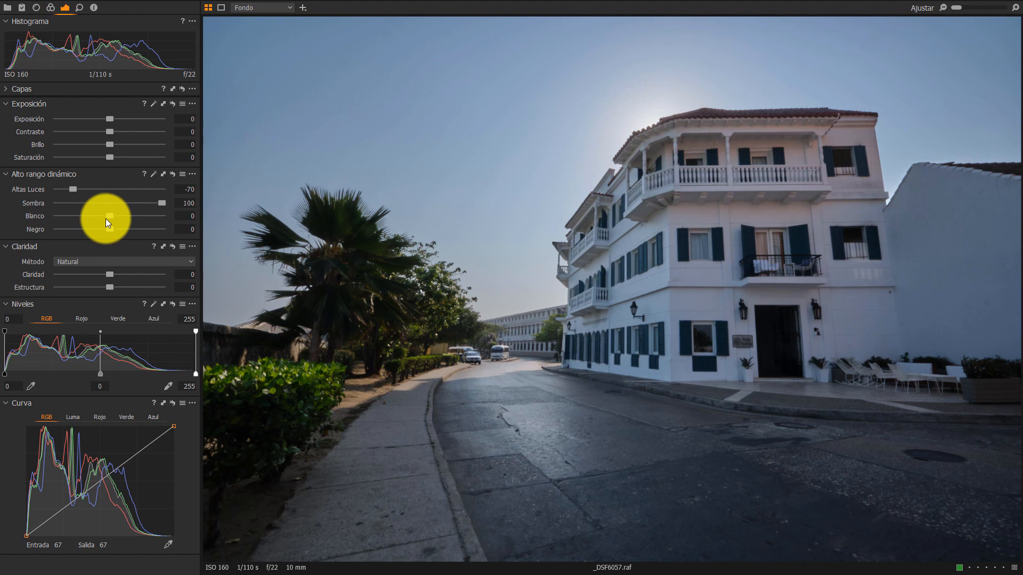
pyautogui.moveTo(827, 4)
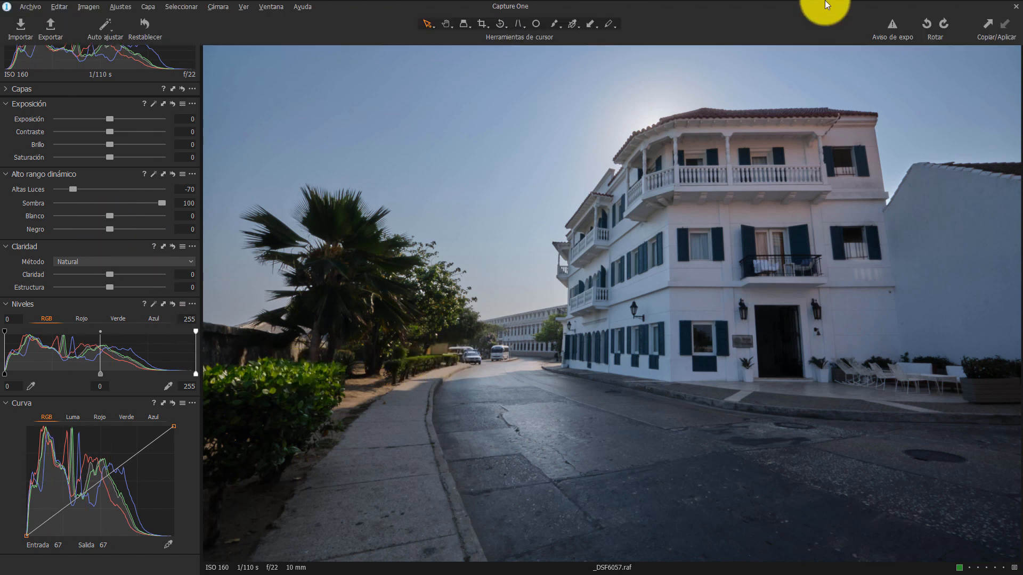
pyautogui.click(890, 26)
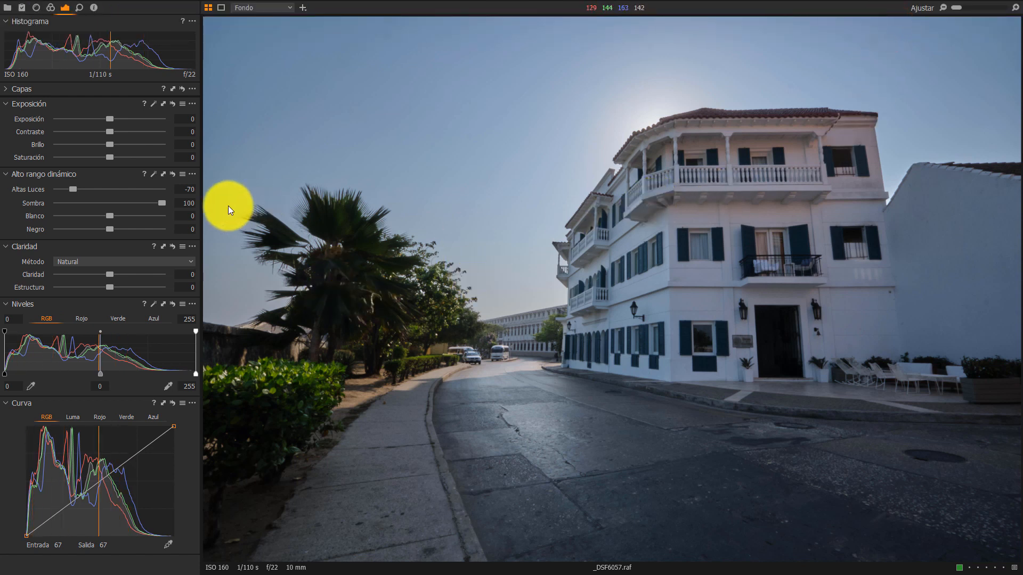
# - Reset Altas Luces and Sombra in turn, setting Altas Luces to -69 and Sombra to 100
pyautogui.doubleClick(72, 189)
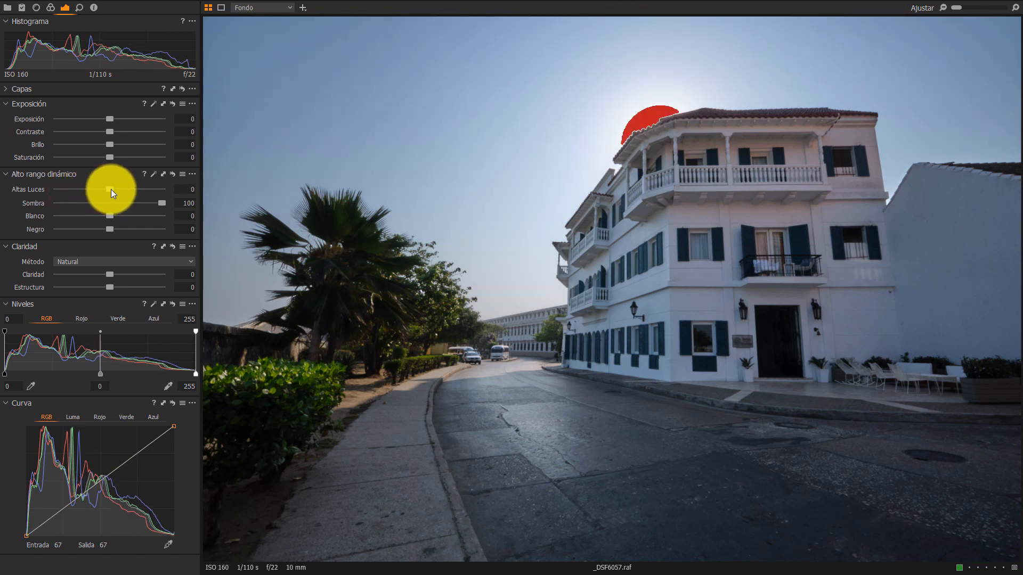
pyautogui.moveTo(111, 190); pyautogui.dragTo(74, 193)
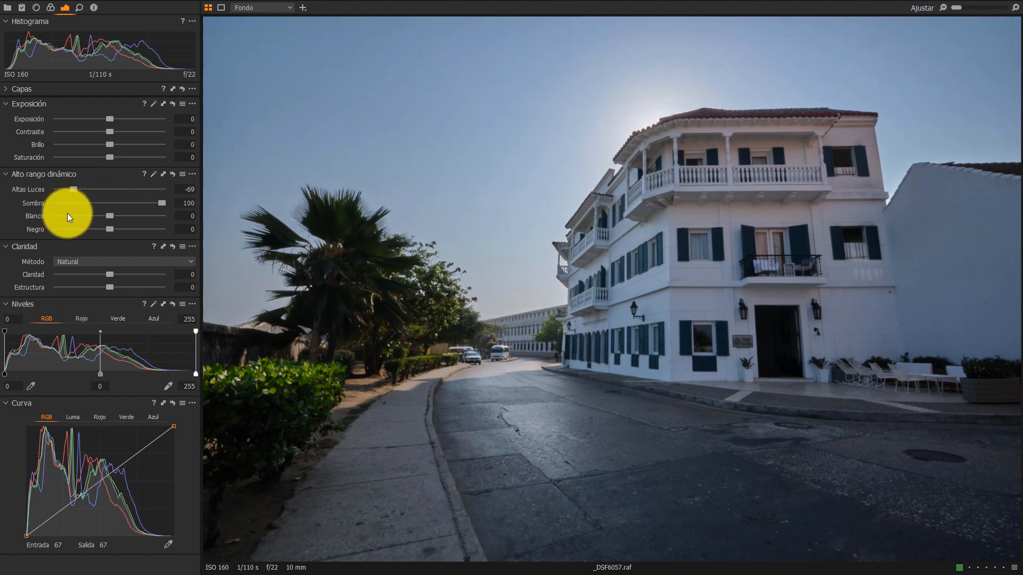
pyautogui.doubleClick(159, 203)
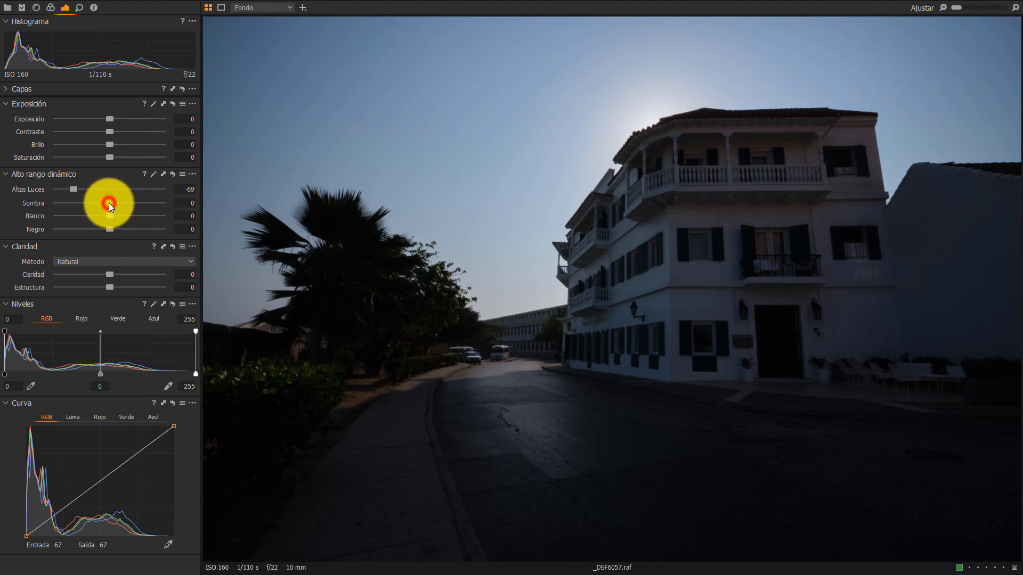
pyautogui.moveTo(109, 203); pyautogui.dragTo(167, 203)
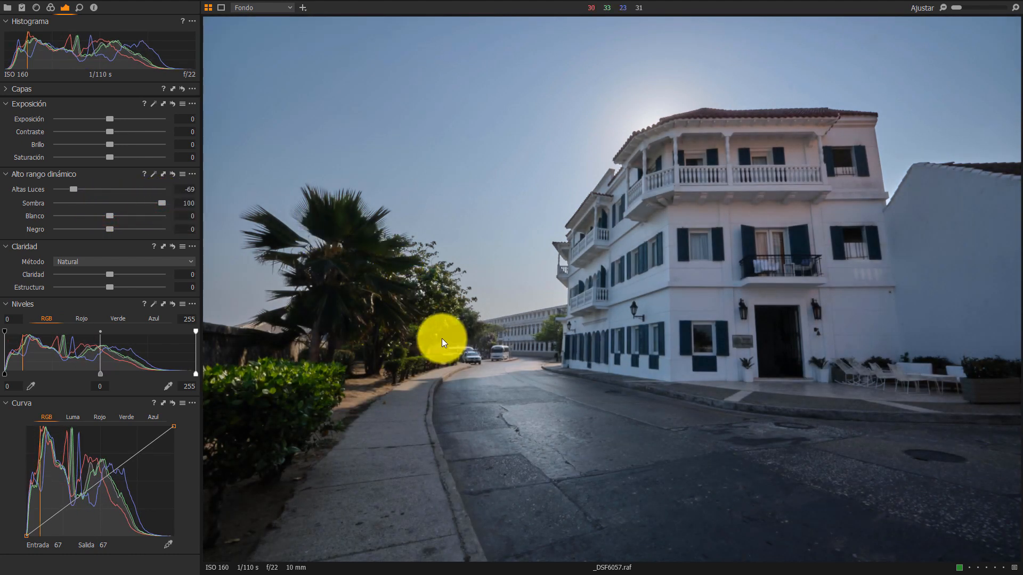
# - Inspect the dark doorway at 100%, and set Negro to 48 and Blanco to 28 in Alto rango dinámico
pyautogui.doubleClick(785, 341)
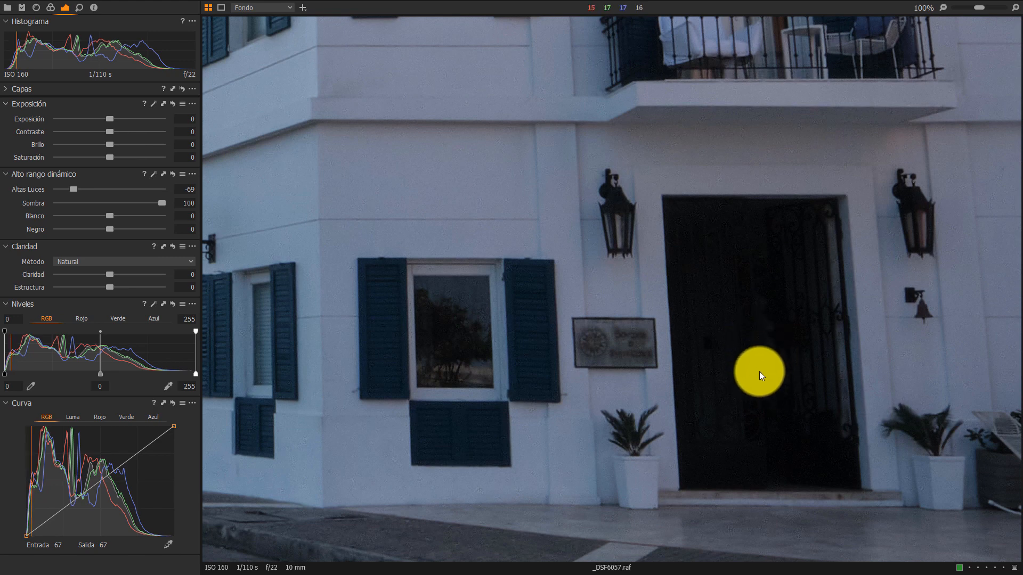
pyautogui.doubleClick(760, 355)
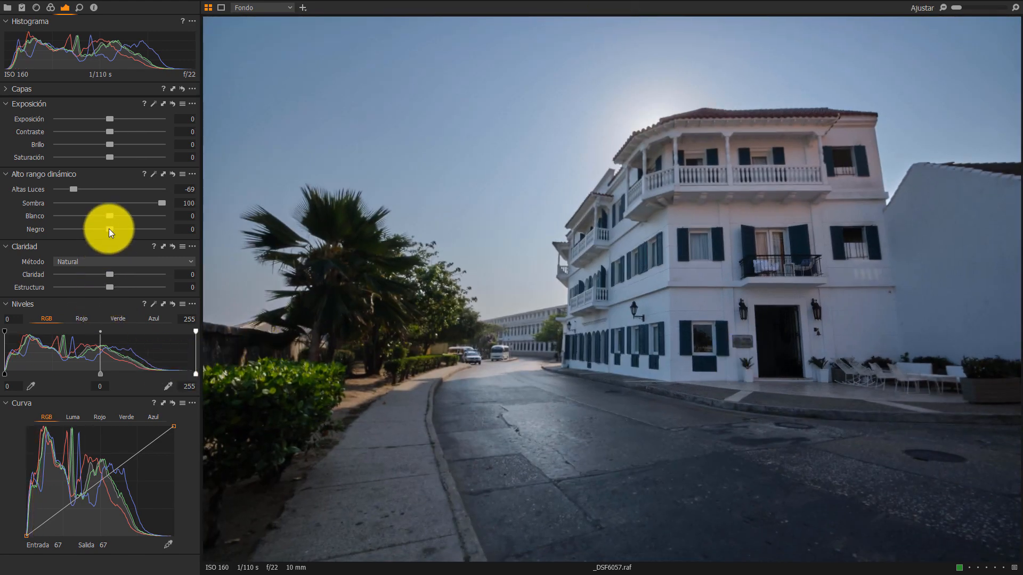
pyautogui.moveTo(113, 229); pyautogui.dragTo(138, 229)
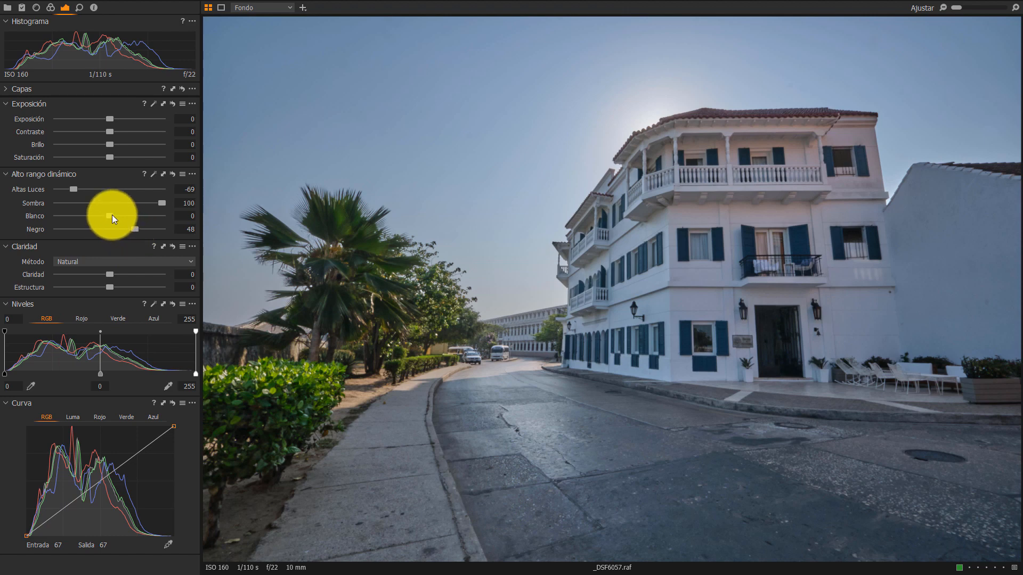
pyautogui.moveTo(112, 215)
pyautogui.mouseDown()
pyautogui.moveTo(137, 215)
pyautogui.moveTo(111, 218)
pyautogui.moveTo(127, 220)
pyautogui.mouseUp()
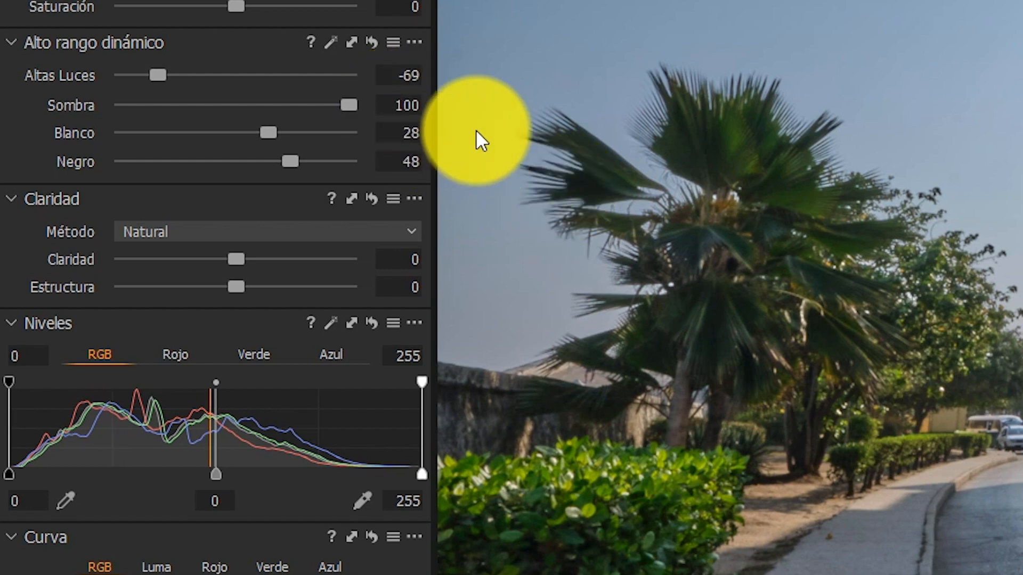
# - Compare the photo with and without the Alto rango dinámico adjustments by repeatedly resetting them and undoing the reset
pyautogui.click(371, 42)
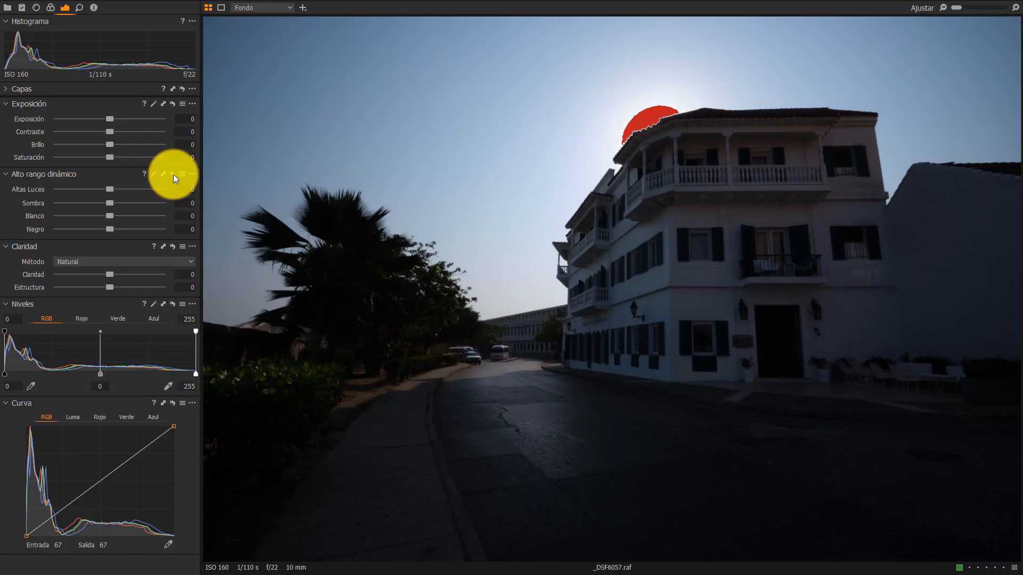
pyautogui.hotkey('ctrl', 'z')
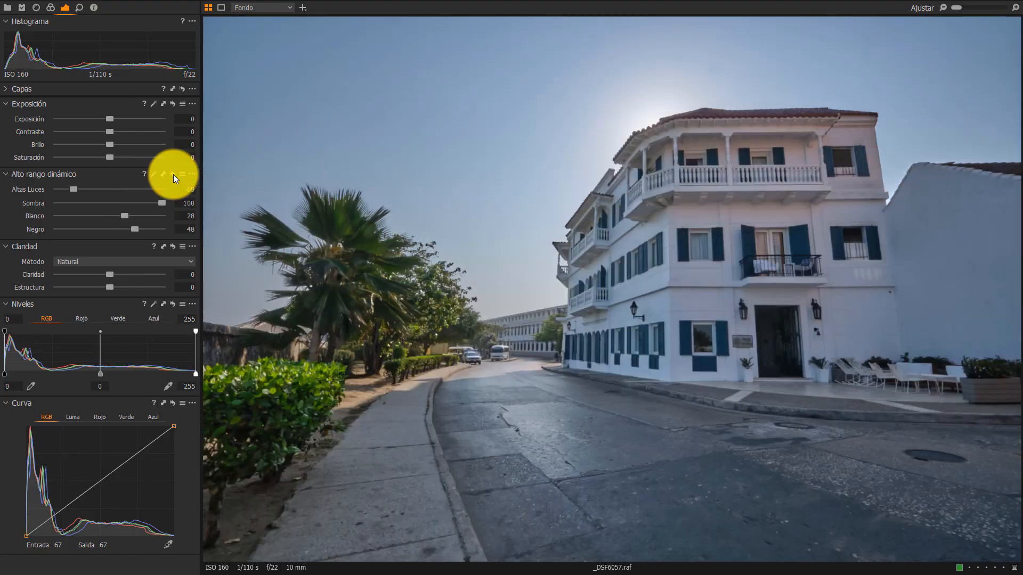
pyautogui.click(173, 174)
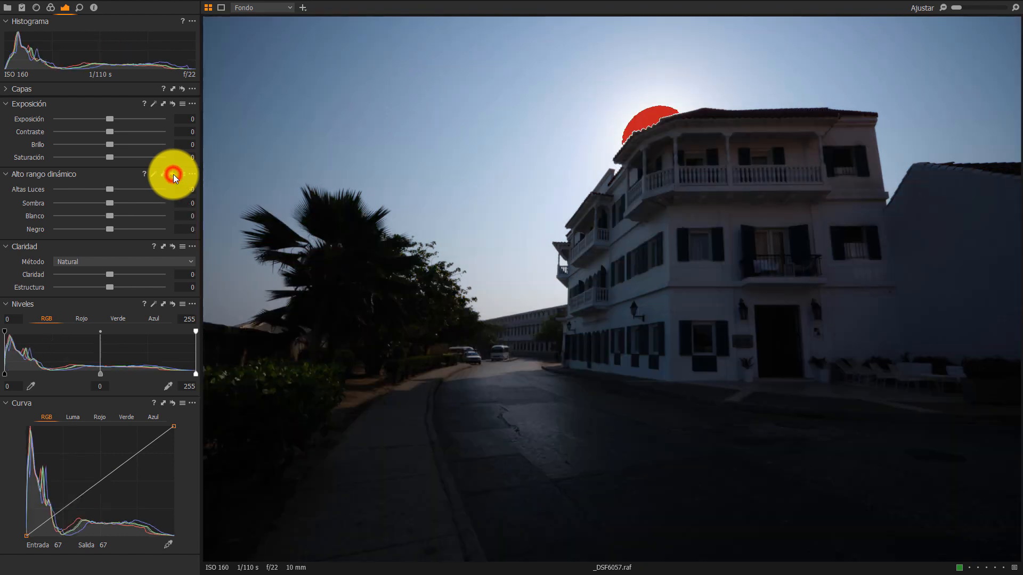
pyautogui.hotkey('ctrl', 'z')
pyautogui.click(174, 174)
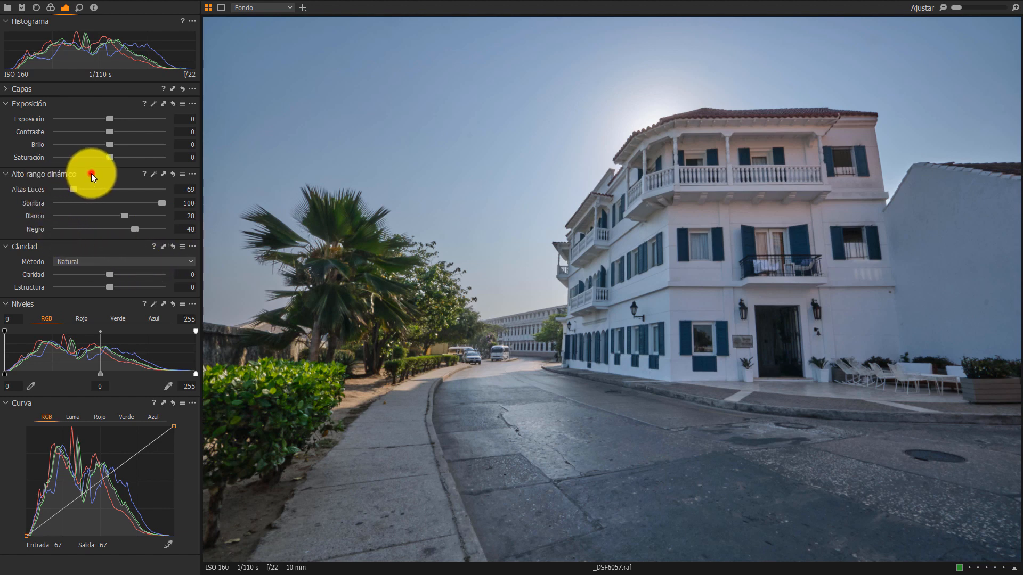
# - Detach Alto rango dinámico and Exposición as floating tools over the photo and hide the docked tool area
pyautogui.moveTo(91, 174); pyautogui.dragTo(423, 292)
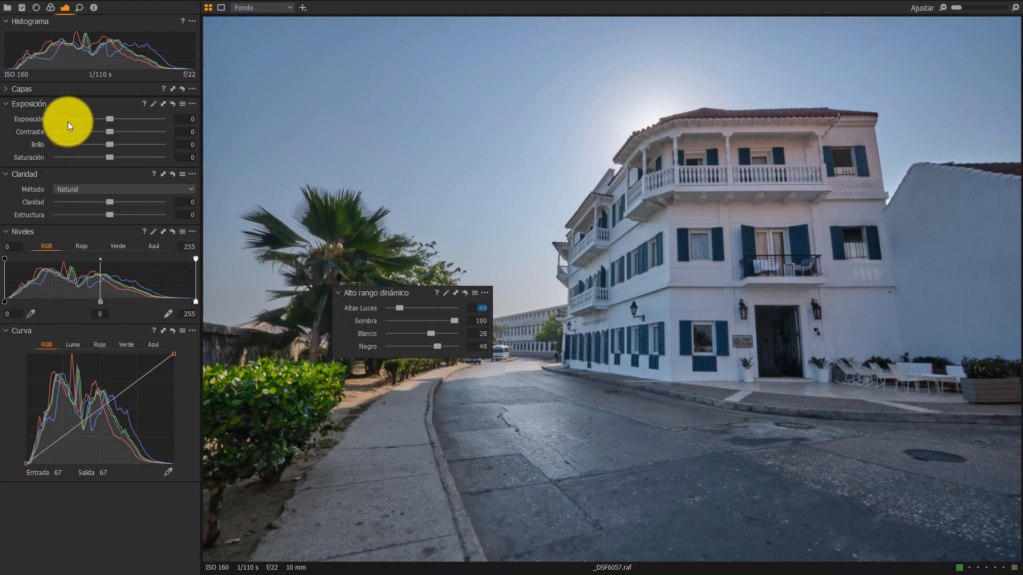
pyautogui.moveTo(82, 103); pyautogui.dragTo(395, 174)
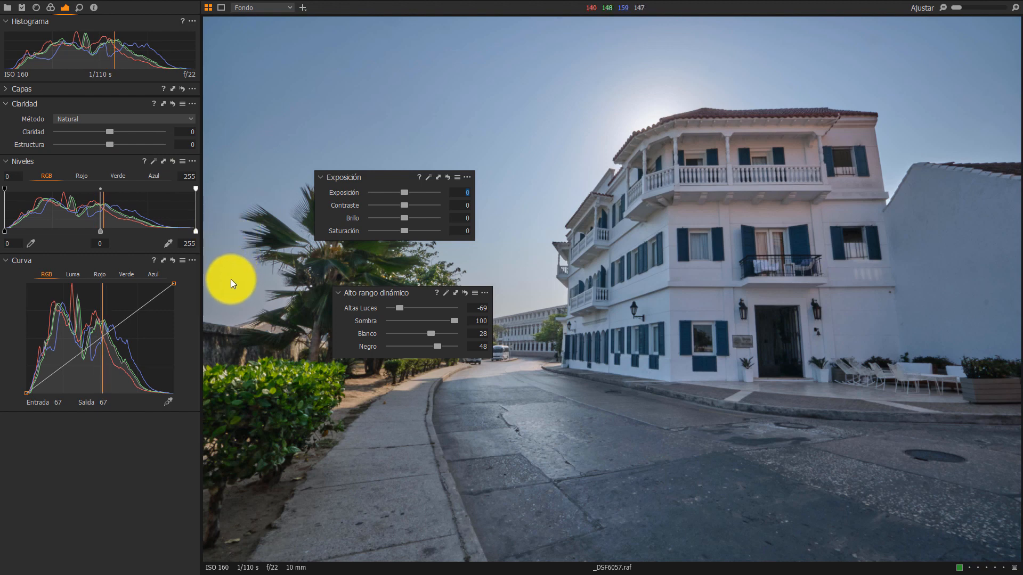
pyautogui.hotkey('ctrl', 't')
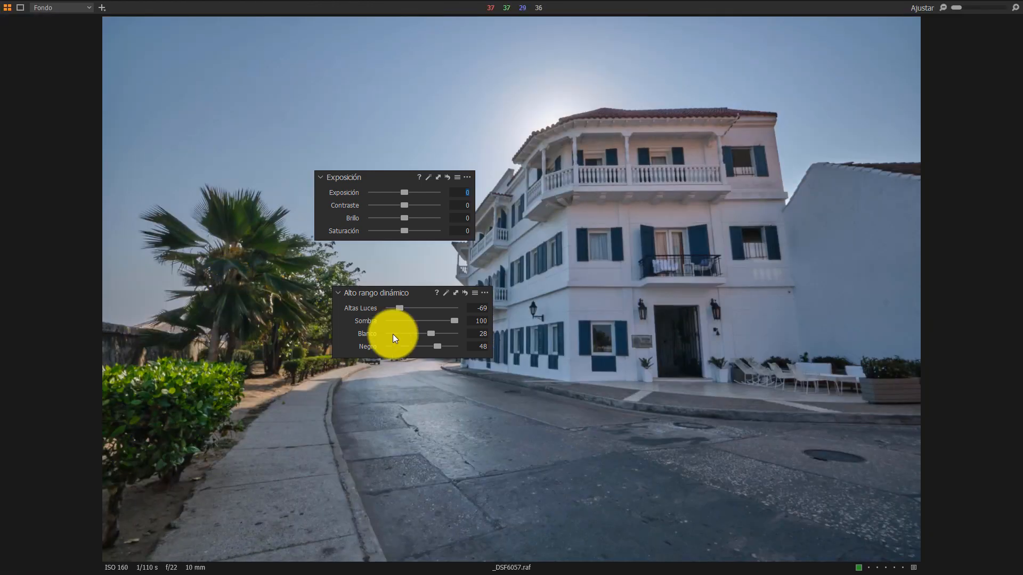
# - Attach the floating Alto rango dinámico beneath Exposición, place the joined tools over the street, and fit the photo to the viewer
pyautogui.scroll(1, 545, 345)
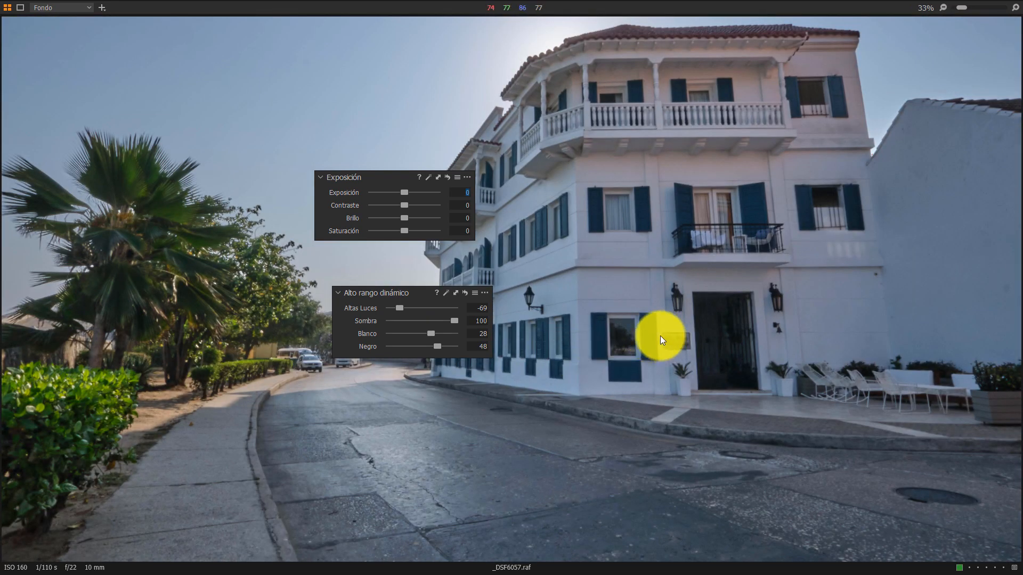
pyautogui.moveTo(386, 177); pyautogui.dragTo(206, 342)
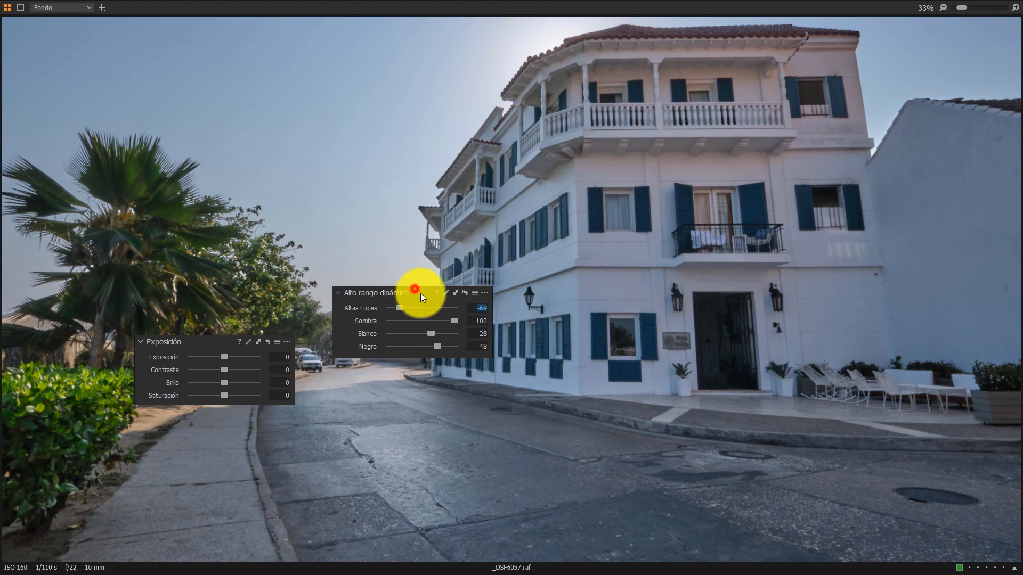
pyautogui.moveTo(420, 293); pyautogui.dragTo(226, 411)
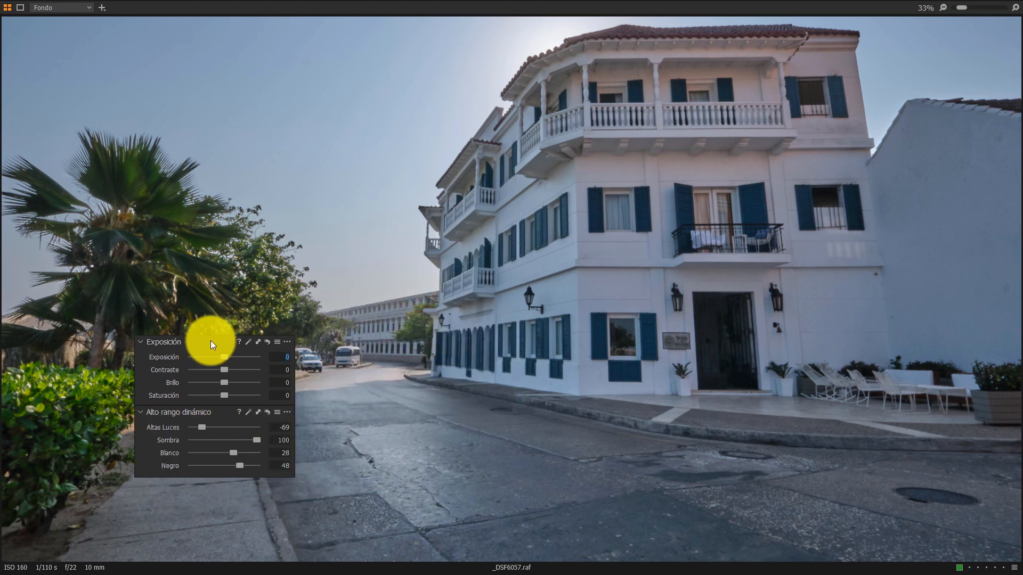
pyautogui.moveTo(211, 343); pyautogui.dragTo(559, 407)
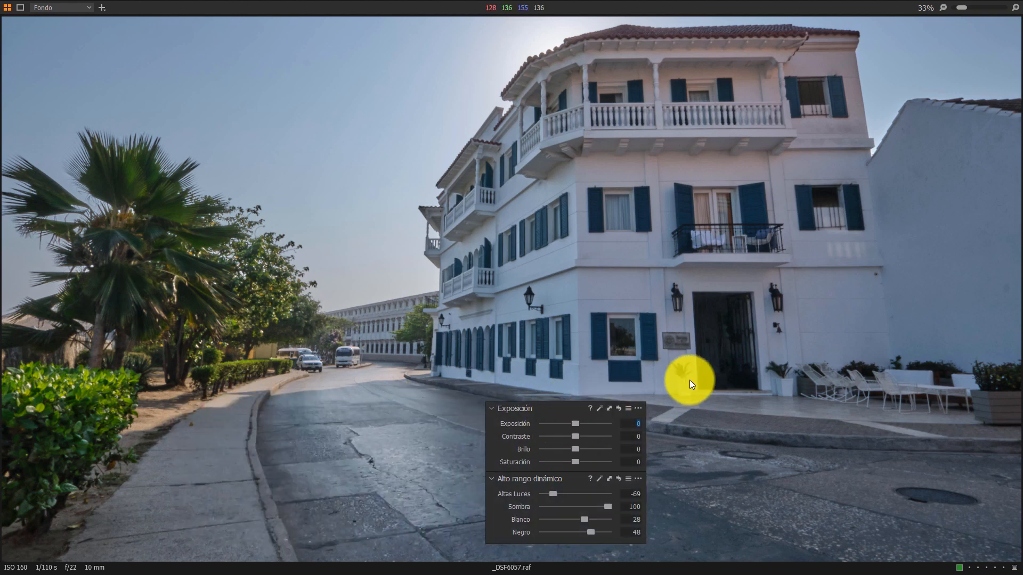
pyautogui.hotkey('ctrl', '0')
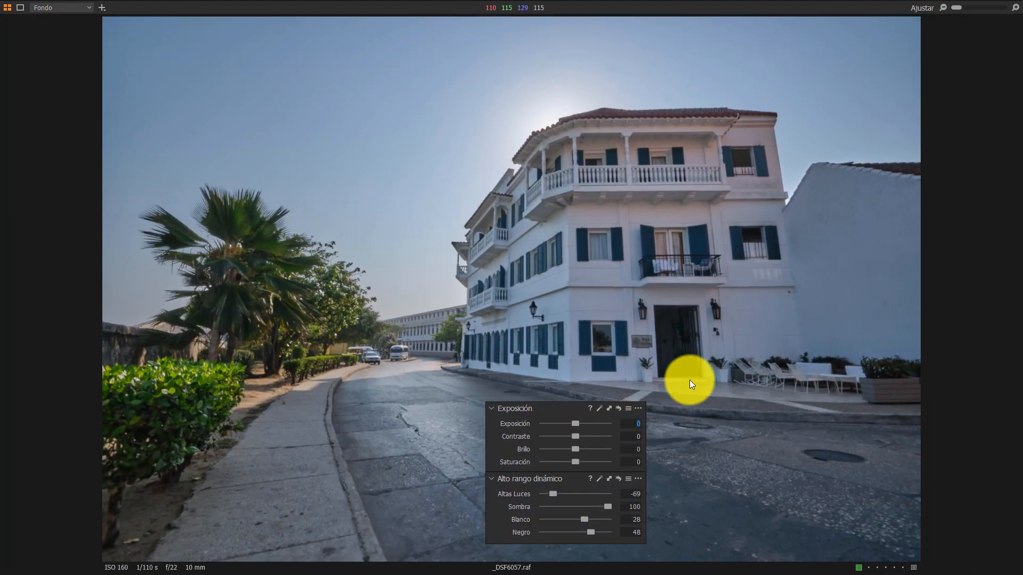
# - Set Exposición to -0.39, Contraste to 7, Brillo to -18 and Saturación to 11, and raise Negro to 90 in Alto rango dinámico
pyautogui.moveTo(577, 423); pyautogui.dragTo(795, 407)
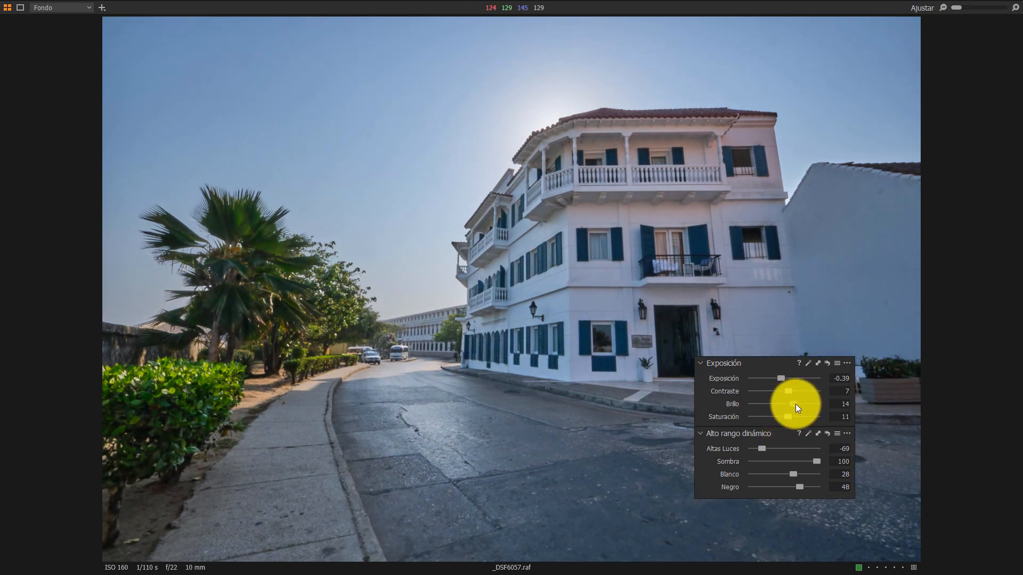
pyautogui.moveTo(796, 404); pyautogui.dragTo(775, 411)
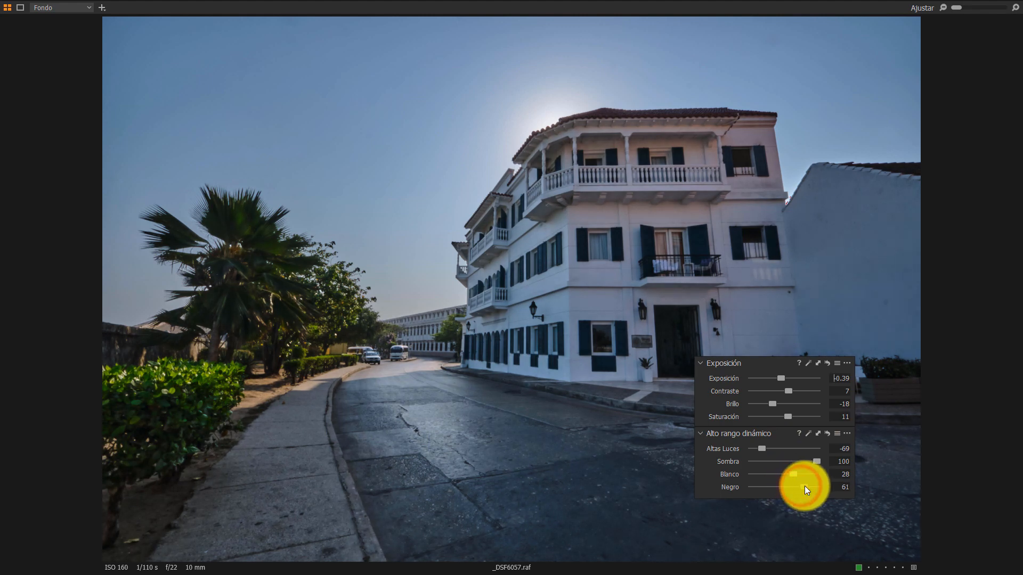
pyautogui.moveTo(805, 487); pyautogui.dragTo(815, 487)
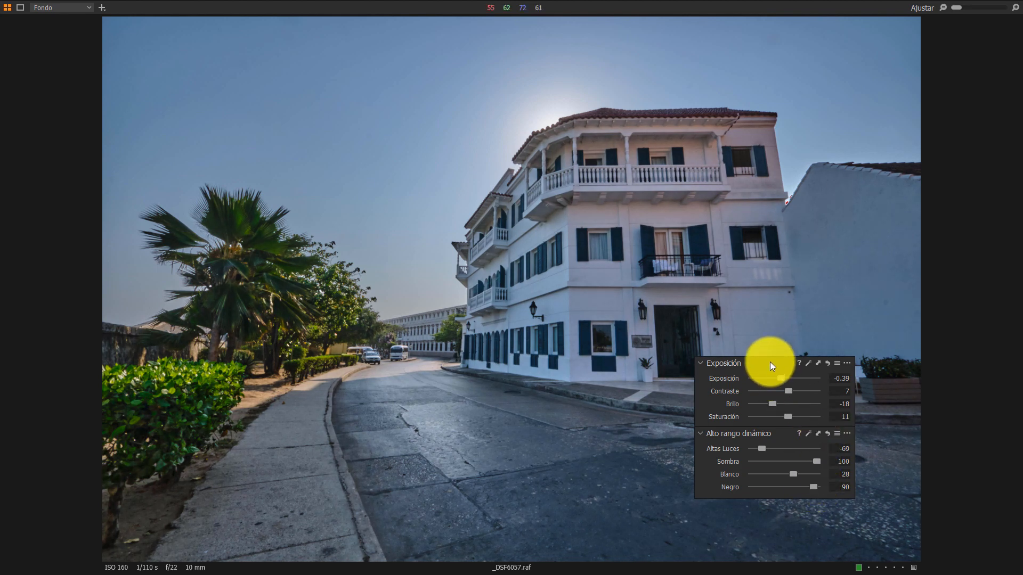
# - Restore the docked tool area and dock the floating Exposición and Alto rango dinámico tools between Claridad and Niveles
pyautogui.moveTo(762, 368); pyautogui.dragTo(457, 381)
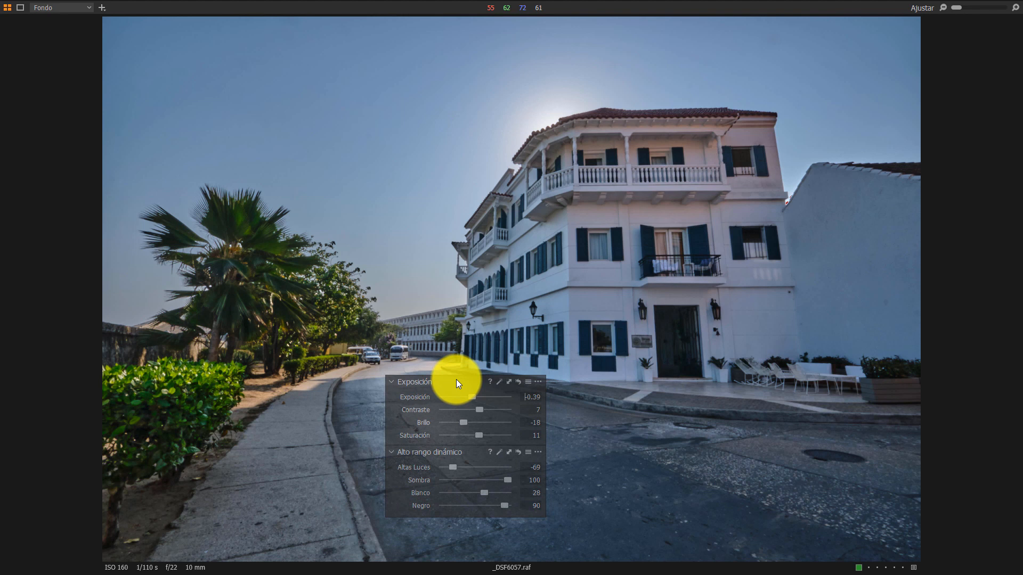
pyautogui.moveTo(457, 379); pyautogui.dragTo(348, 385)
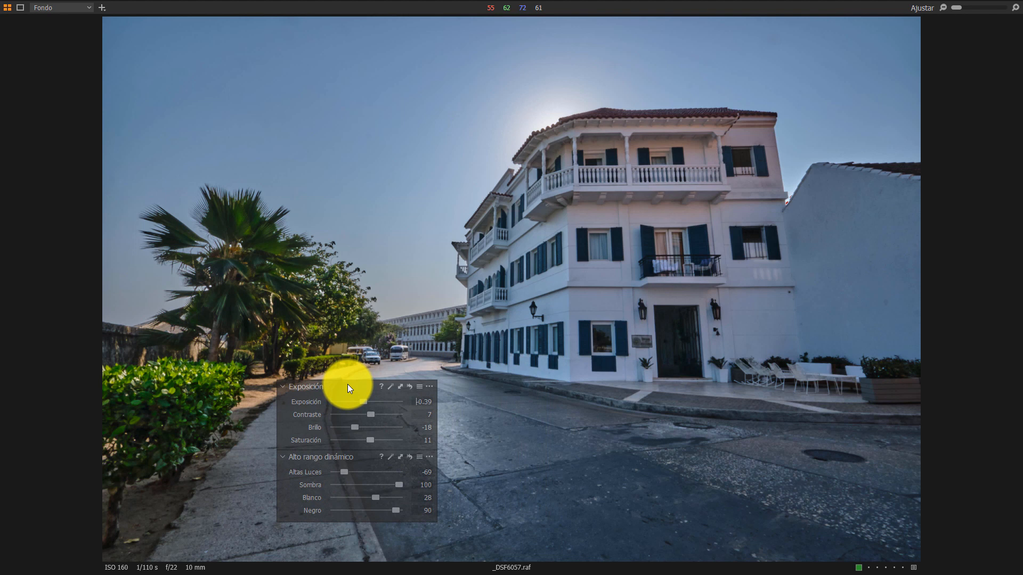
pyautogui.moveTo(347, 385); pyautogui.dragTo(351, 385)
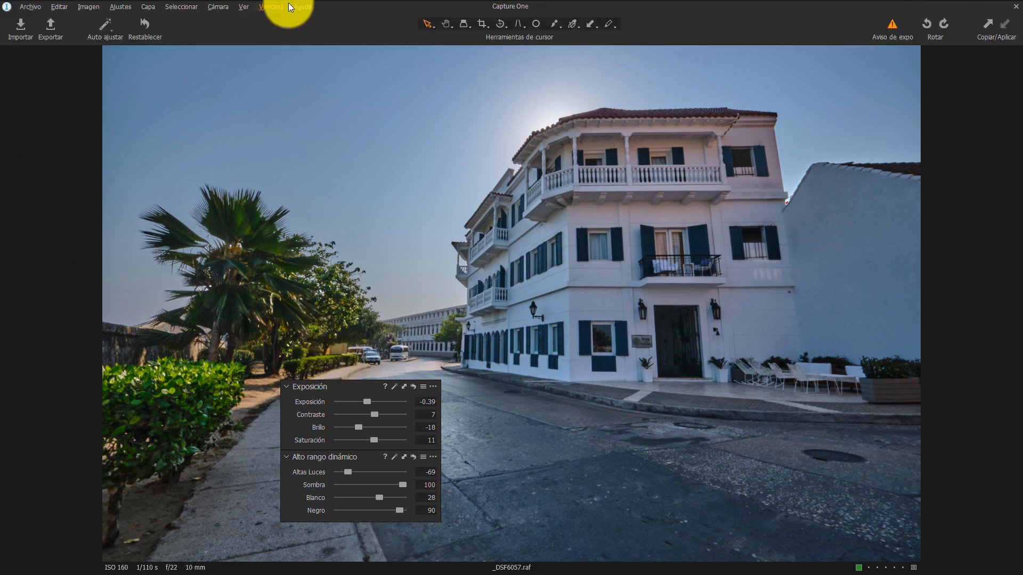
pyautogui.hotkey('ctrl', 't')
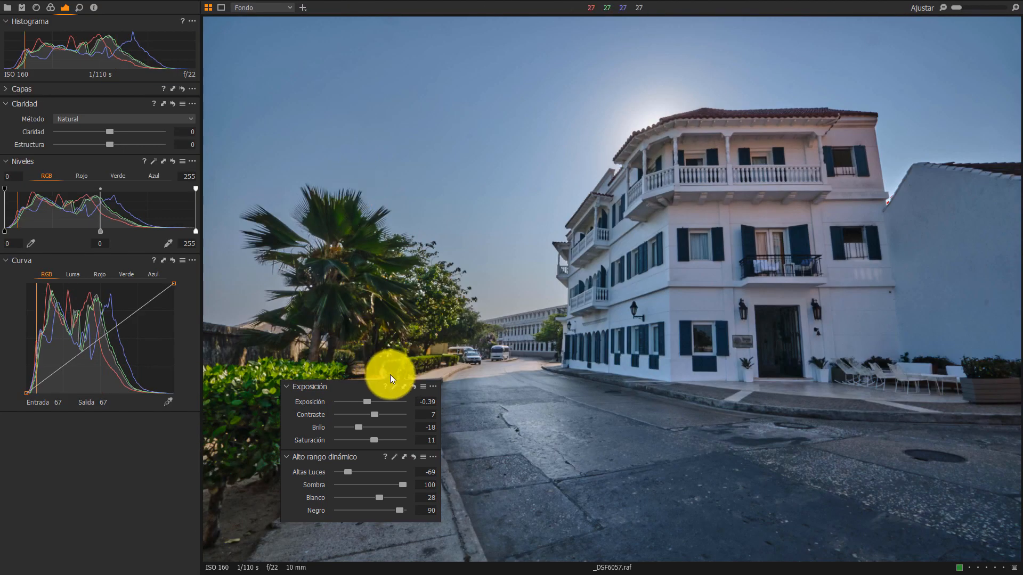
pyautogui.moveTo(363, 384); pyautogui.dragTo(106, 184)
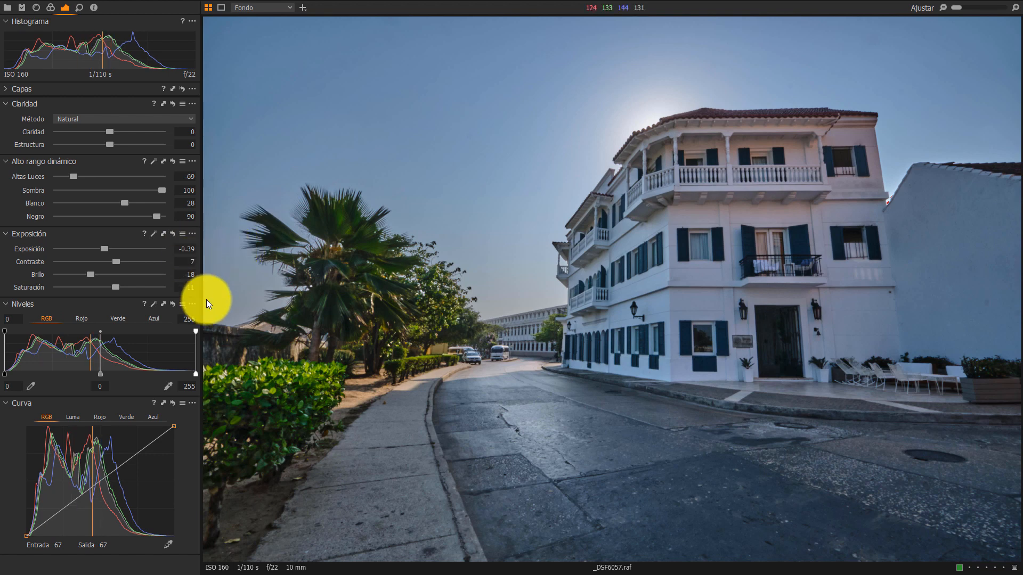
# - Try automatic Niveles on the photo, compare it with the original by resetting, and leave Niveles reset
pyautogui.click(153, 304)
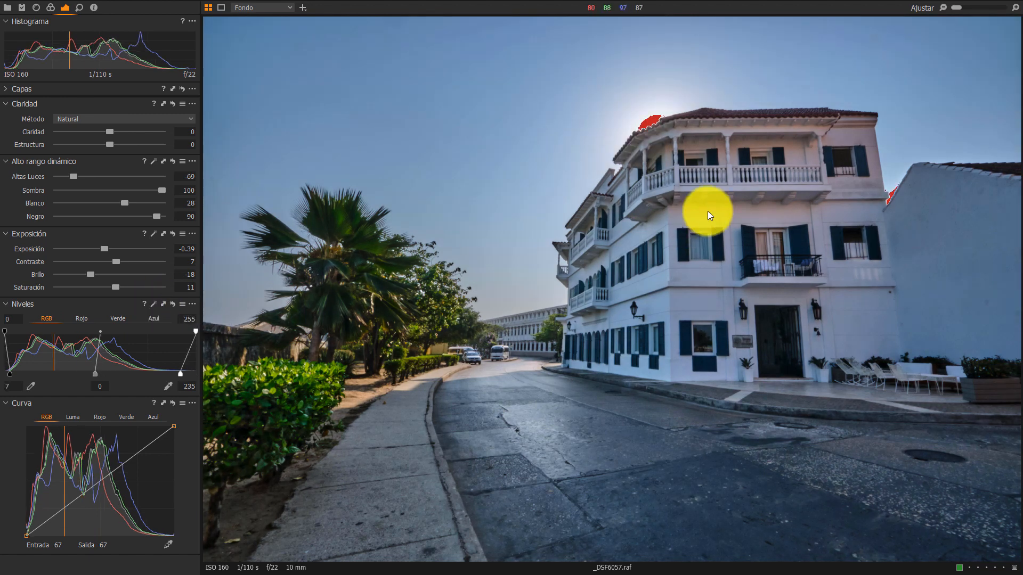
pyautogui.click(174, 303)
pyautogui.click(173, 304)
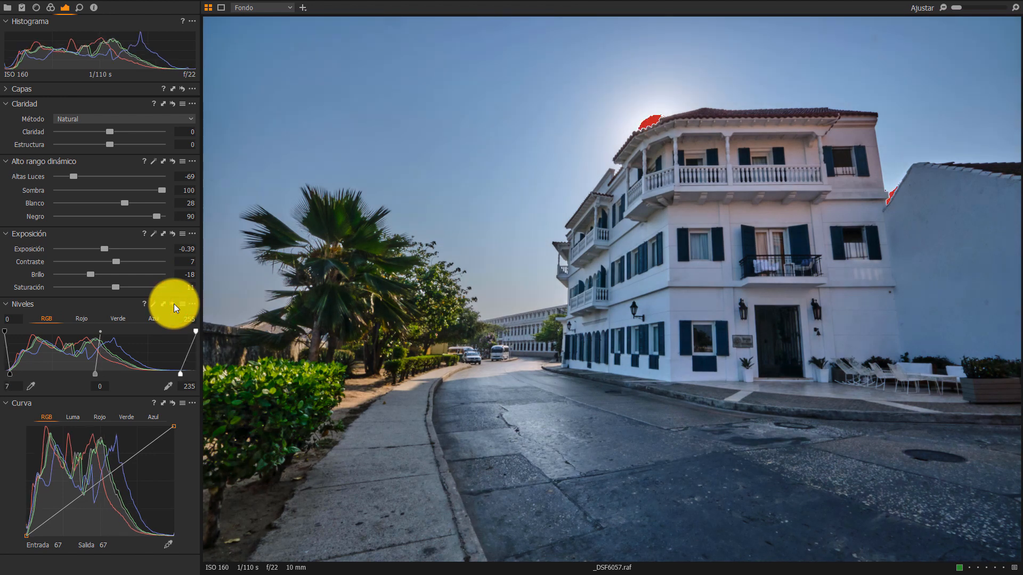
pyautogui.click(173, 304)
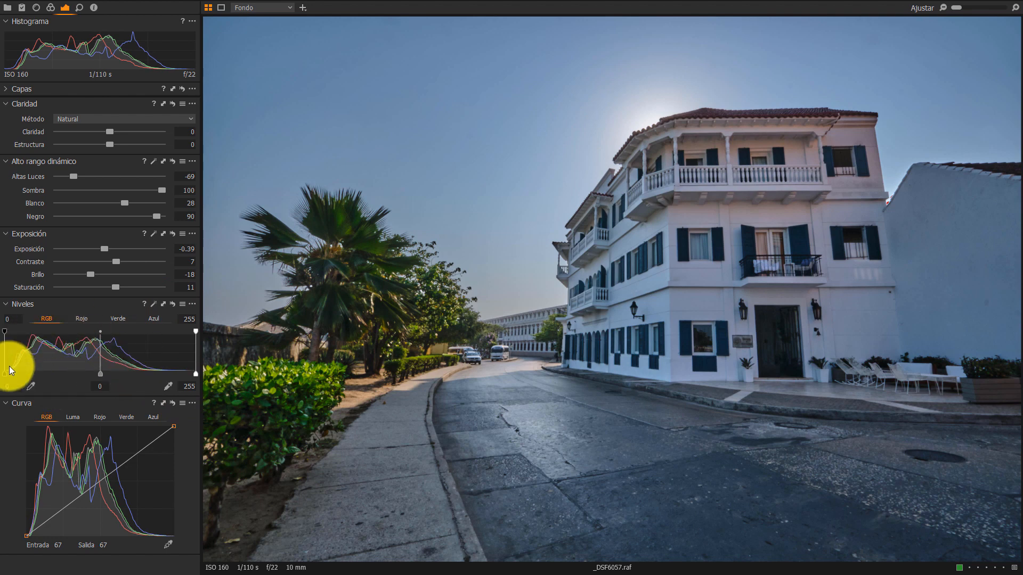
# - Examine the individual Rojo, Verde and Azul histograms in Niveles and return to the RGB channel
pyautogui.click(81, 319)
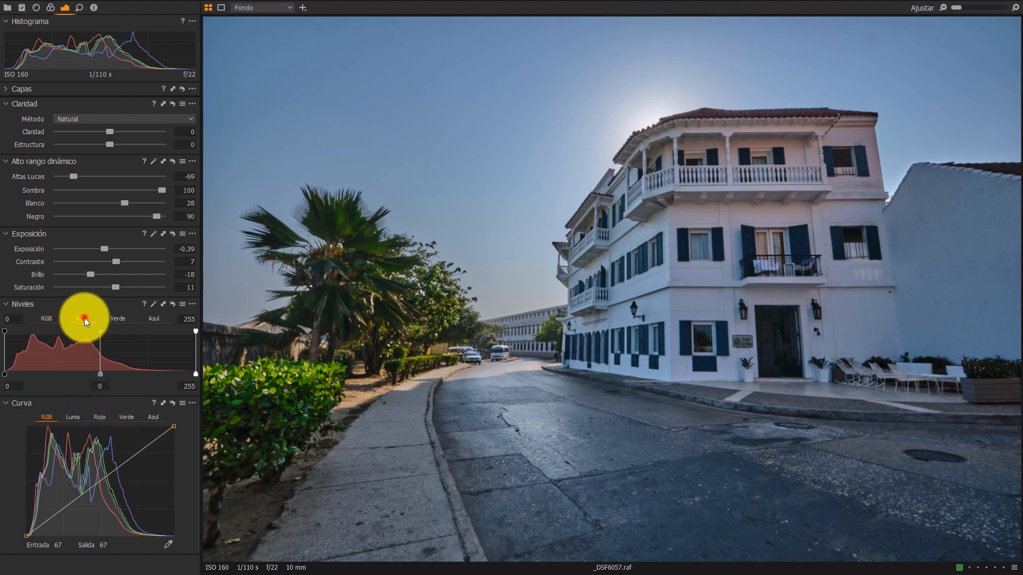
pyautogui.click(118, 319)
pyautogui.click(153, 319)
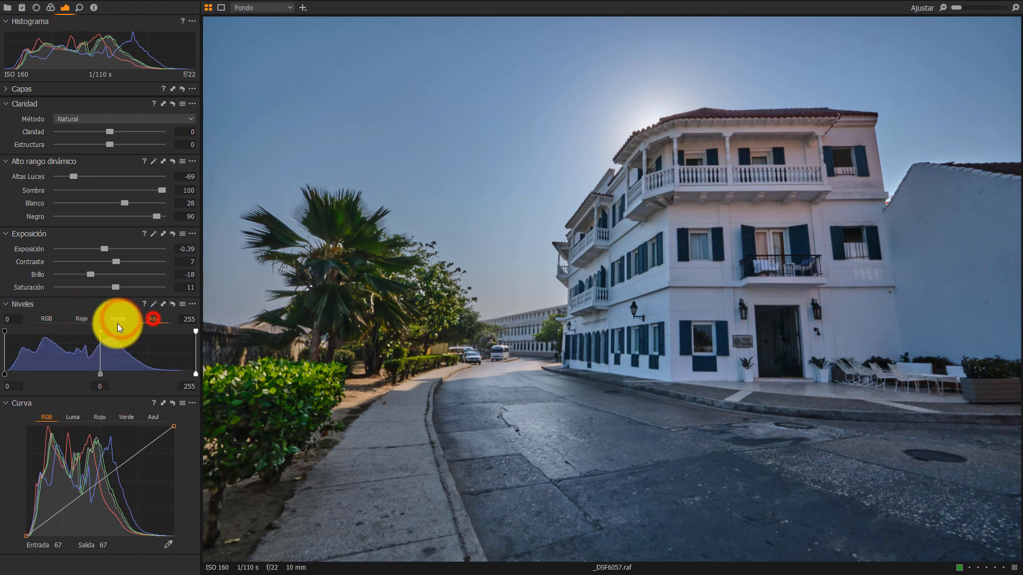
pyautogui.click(46, 319)
pyautogui.click(154, 321)
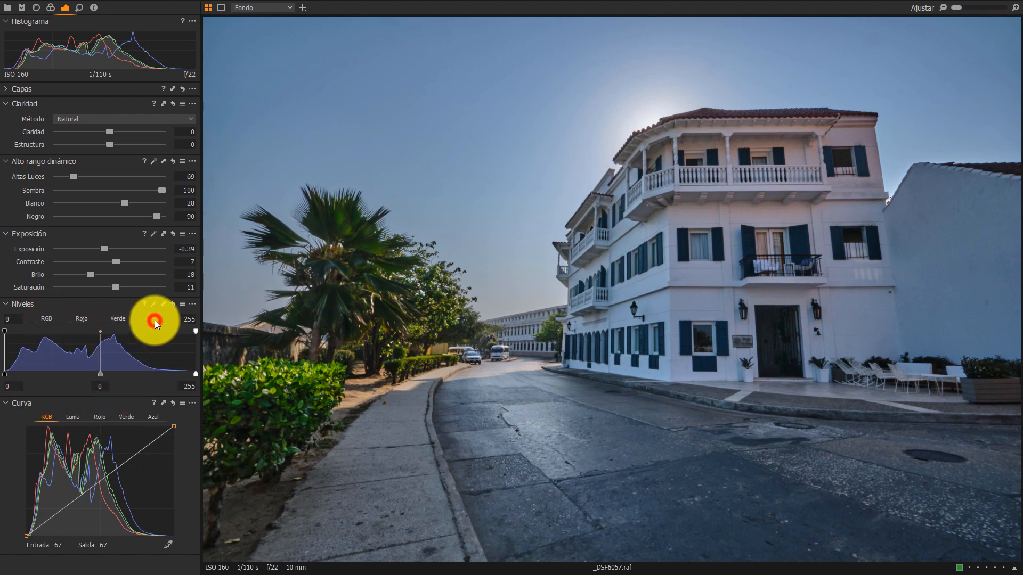
pyautogui.click(48, 318)
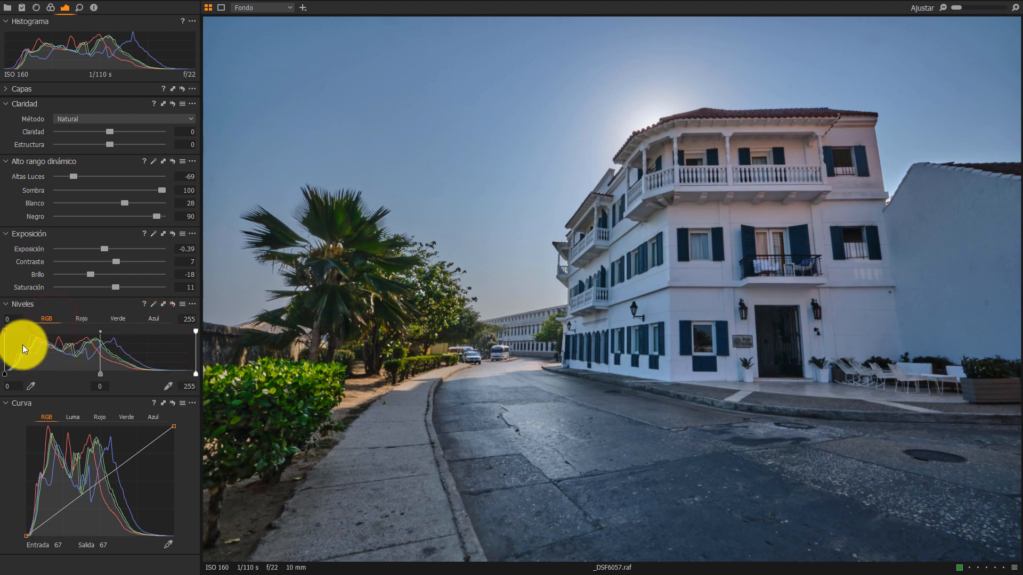
# - Set the RGB white point to 217 in Niveles, recover highlights with Altas Luces -100 and Blanco -9, and turn off the exposure warning
pyautogui.moveTo(196, 373); pyautogui.dragTo(168, 364)
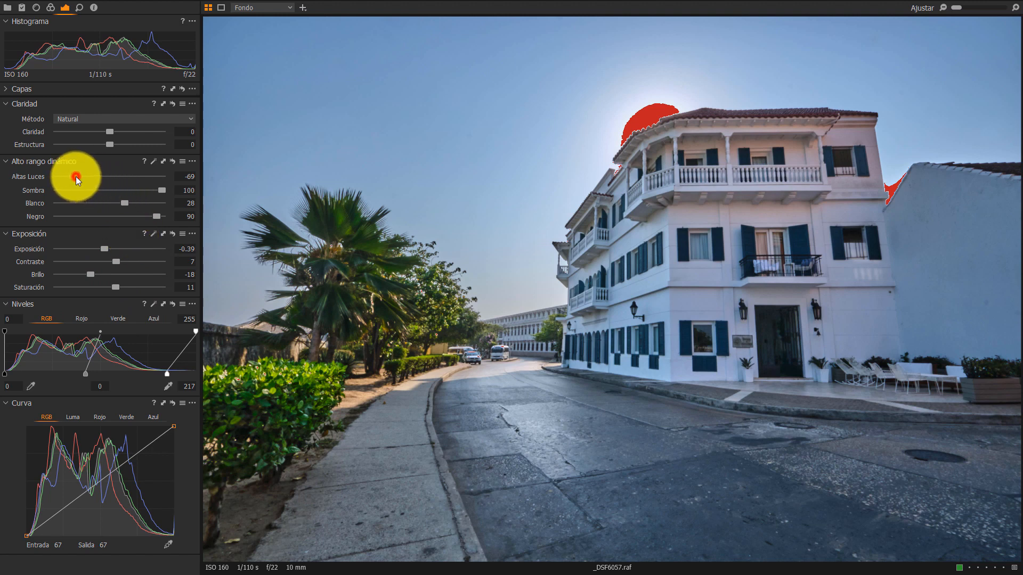
pyautogui.moveTo(75, 177); pyautogui.dragTo(31, 187)
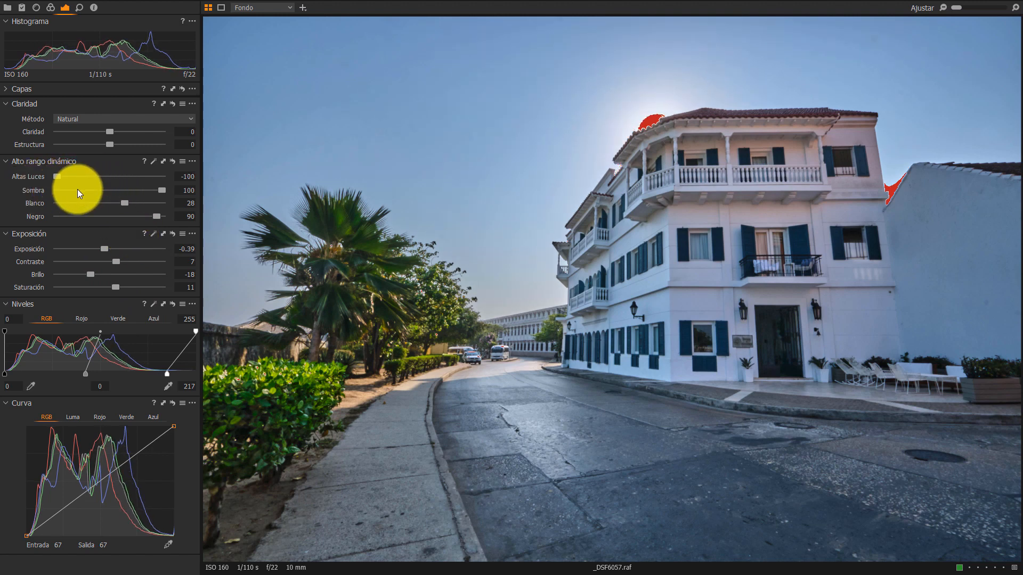
pyautogui.moveTo(124, 203); pyautogui.dragTo(105, 206)
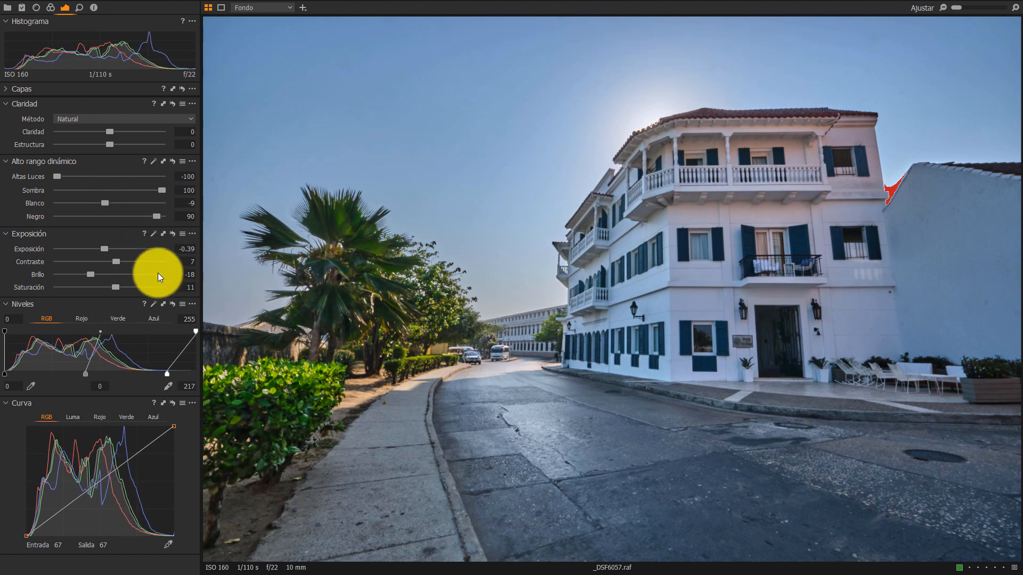
pyautogui.moveTo(855, 28)
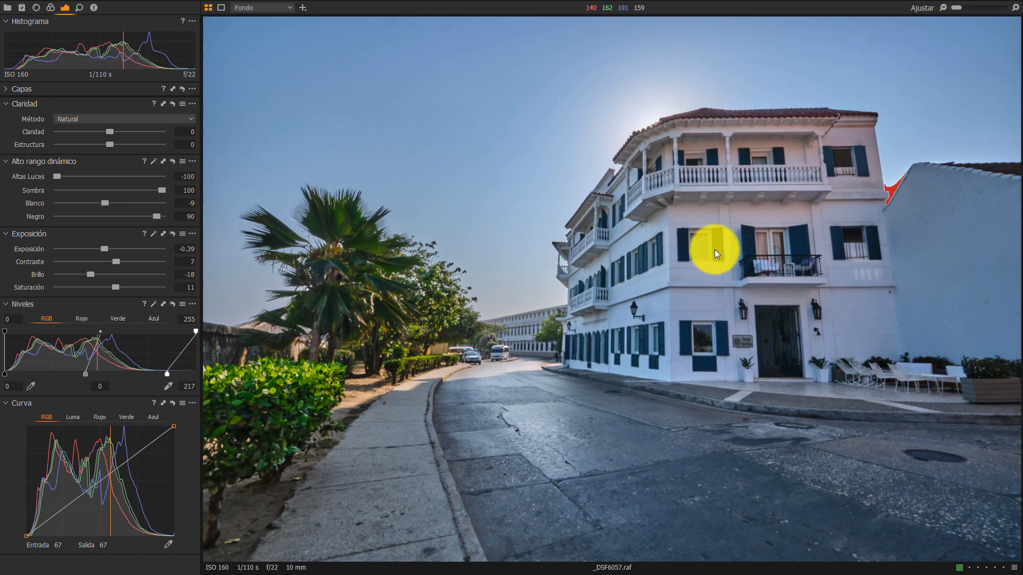
pyautogui.click(888, 22)
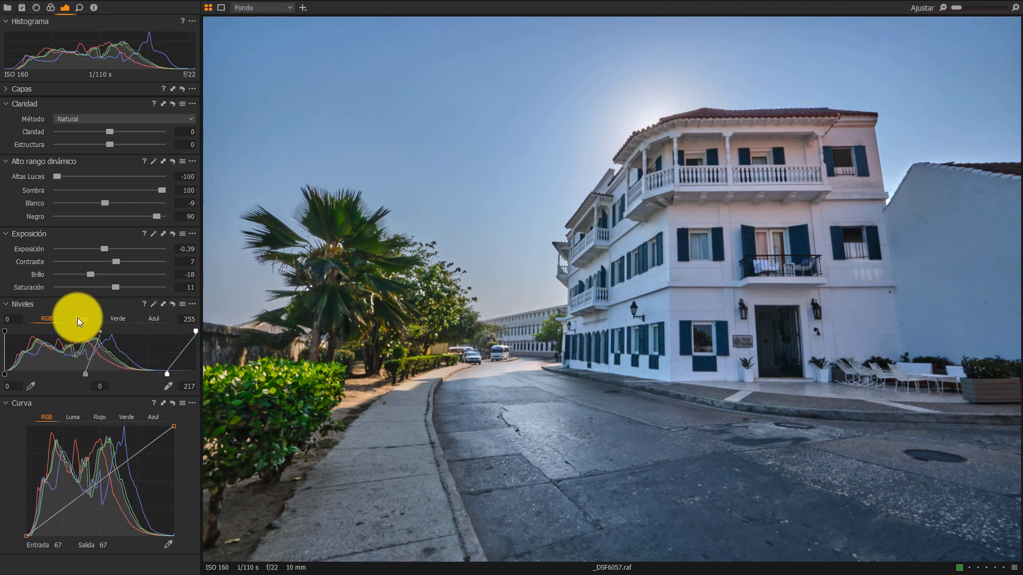
# - Fine-tune the RGB black point in Niveles
pyautogui.click(4, 373)
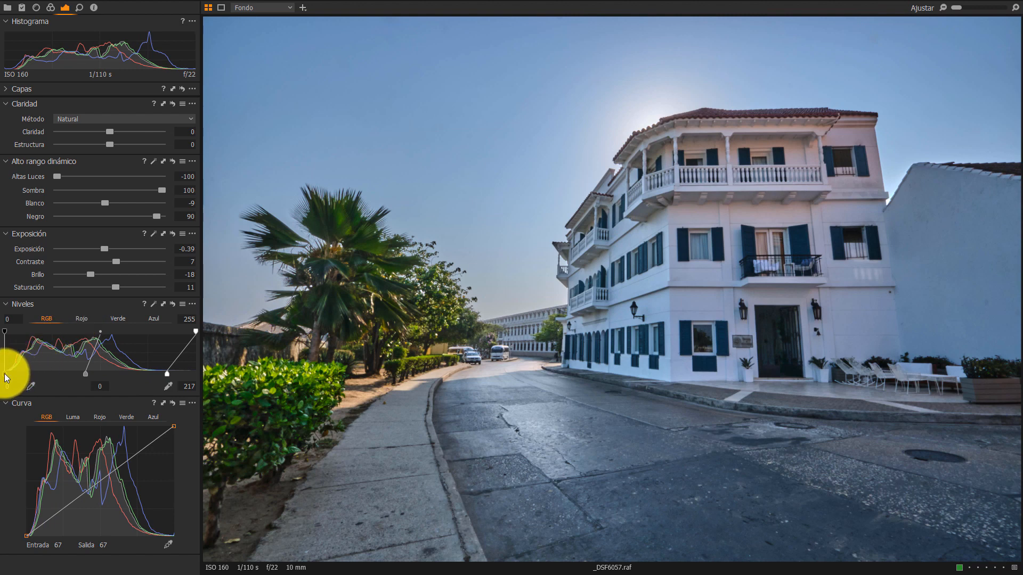
pyautogui.moveTo(5, 374); pyautogui.dragTo(17, 372)
pyautogui.click(5, 372)
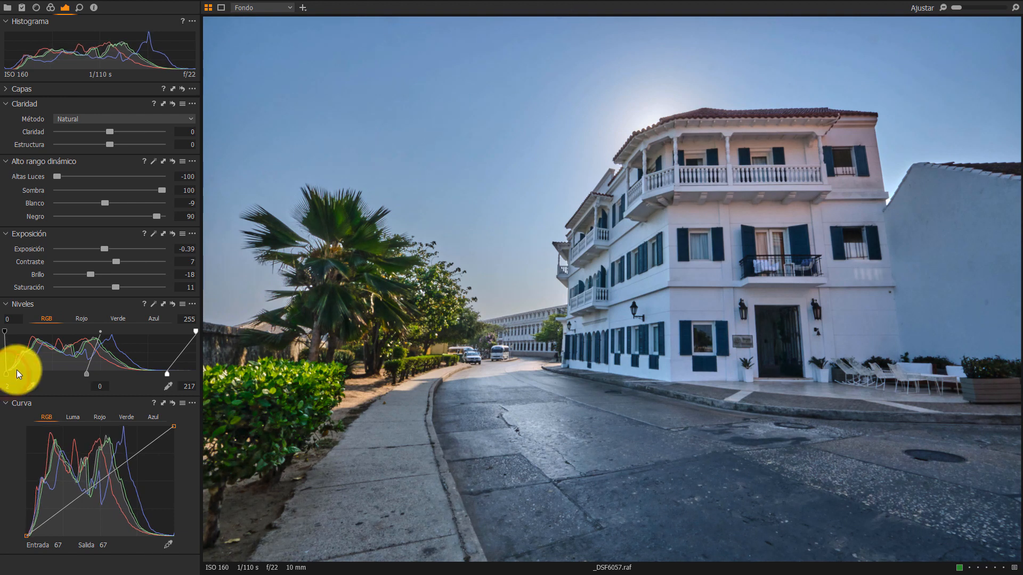
# - Reduce the blue cast by setting the Azul channel's midtone to -0.07 in Niveles
pyautogui.click(118, 320)
pyautogui.click(154, 319)
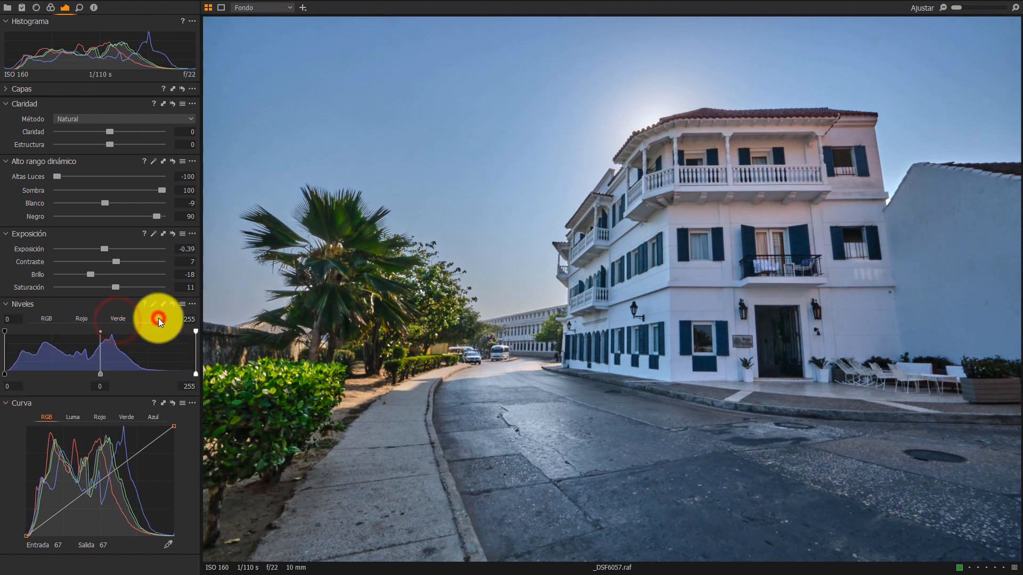
pyautogui.moveTo(195, 373)
pyautogui.mouseDown()
pyautogui.moveTo(154, 377)
pyautogui.moveTo(202, 379)
pyautogui.mouseUp()
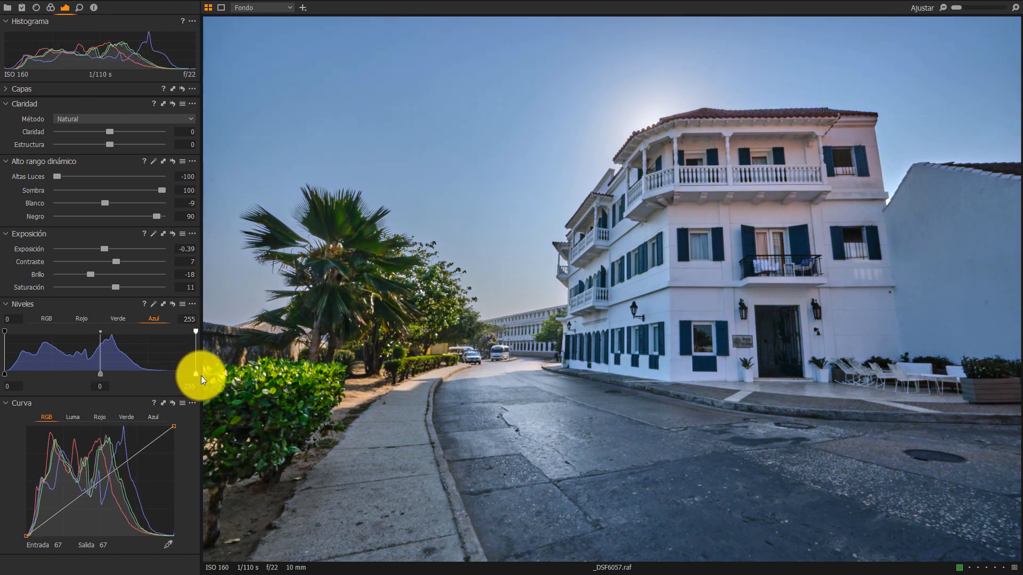
pyautogui.moveTo(101, 374)
pyautogui.mouseDown()
pyautogui.moveTo(117, 375)
pyautogui.moveTo(104, 375)
pyautogui.mouseUp()
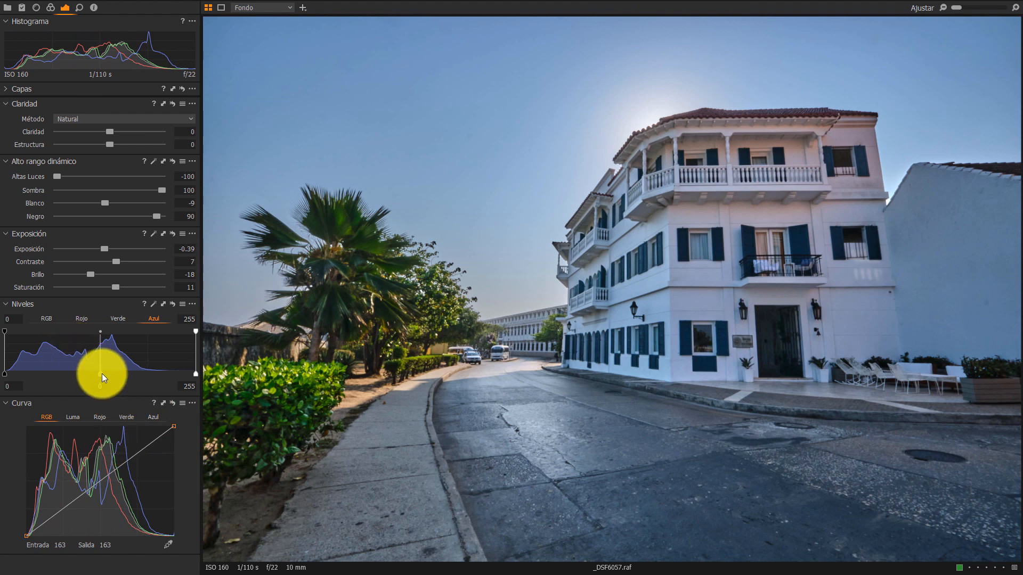
pyautogui.moveTo(102, 375); pyautogui.dragTo(107, 378)
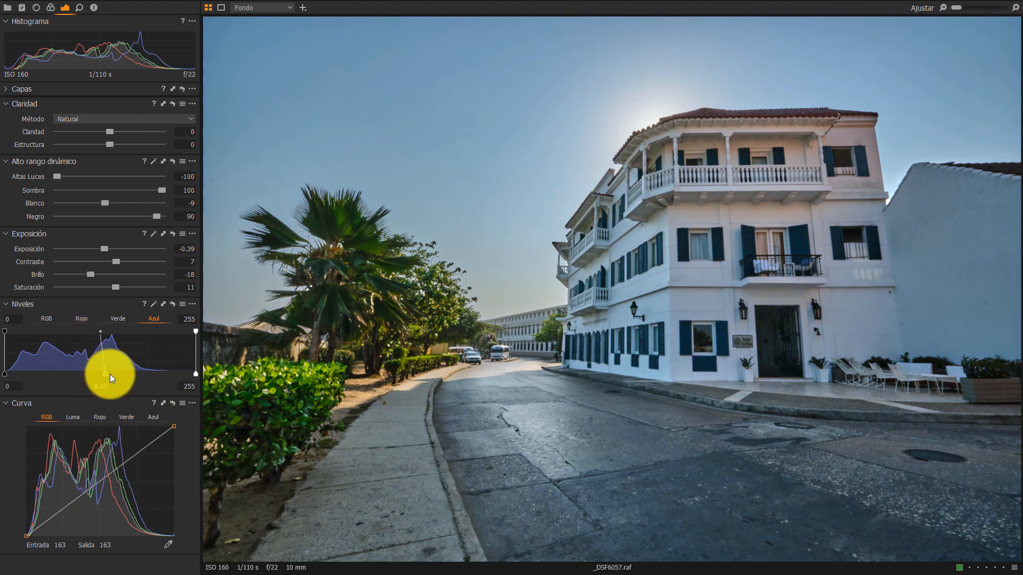
pyautogui.moveTo(106, 373); pyautogui.dragTo(107, 373)
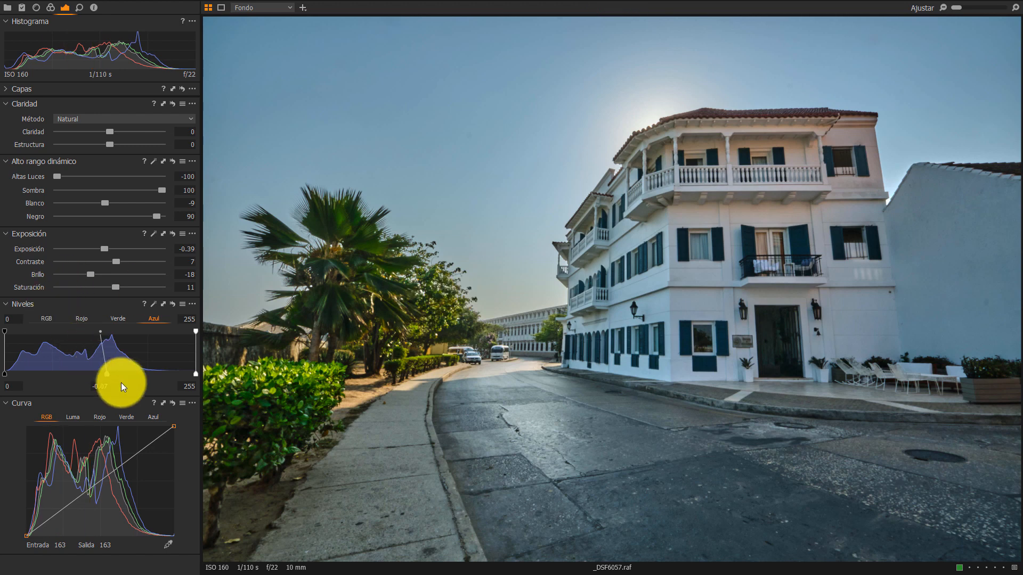
# - Sample the sky with the direct color editor and set its blue range to Matiz 2.4, Saturación 3 and Luminosidad -21
pyautogui.click(51, 8)
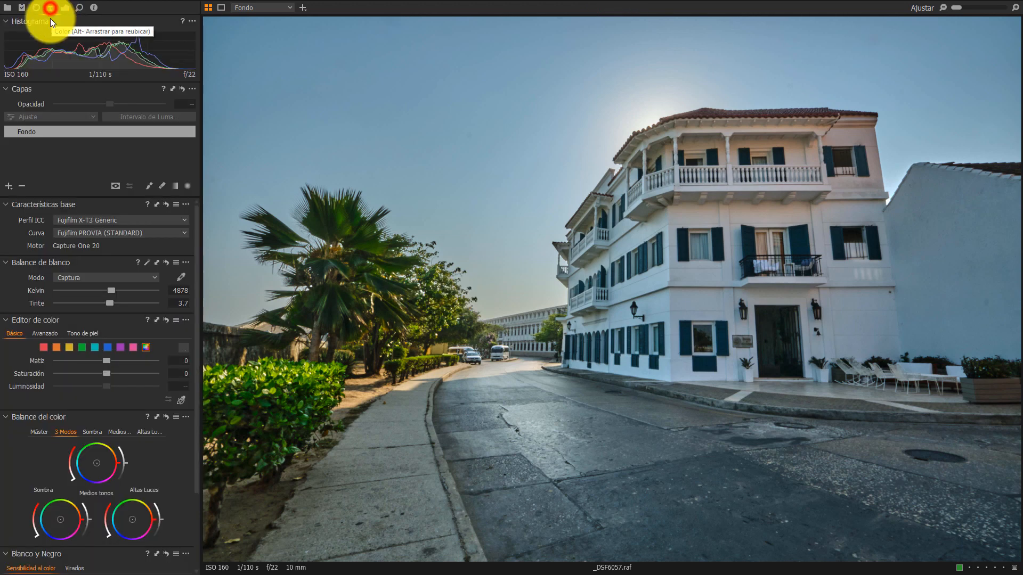
pyautogui.click(181, 400)
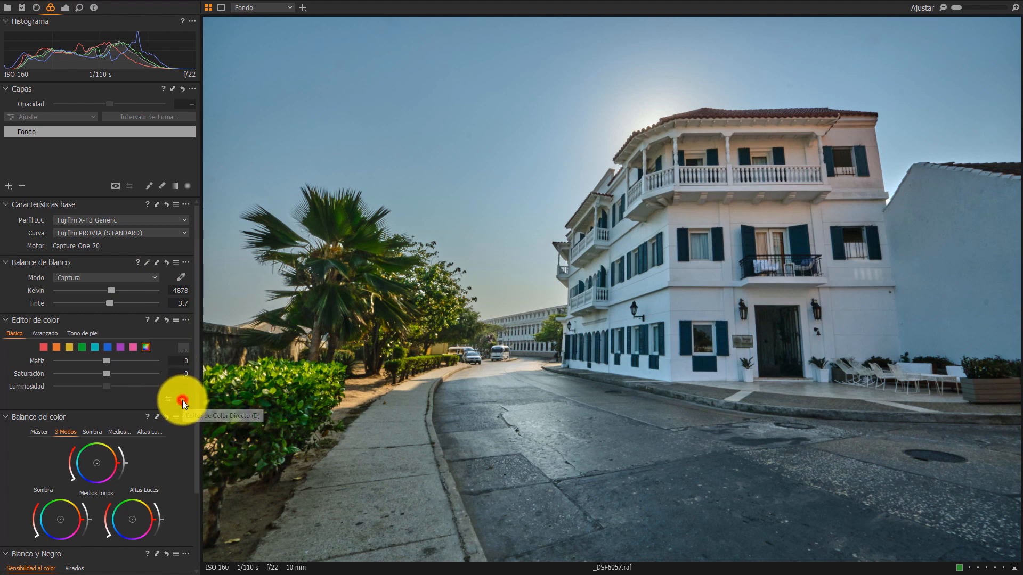
pyautogui.click(371, 116)
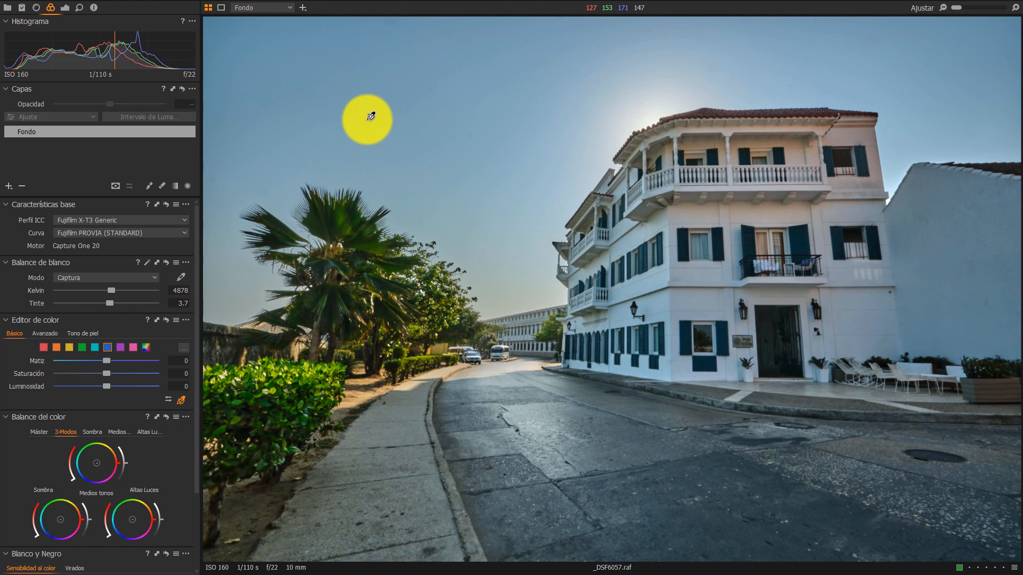
pyautogui.moveTo(368, 118); pyautogui.dragTo(393, 152)
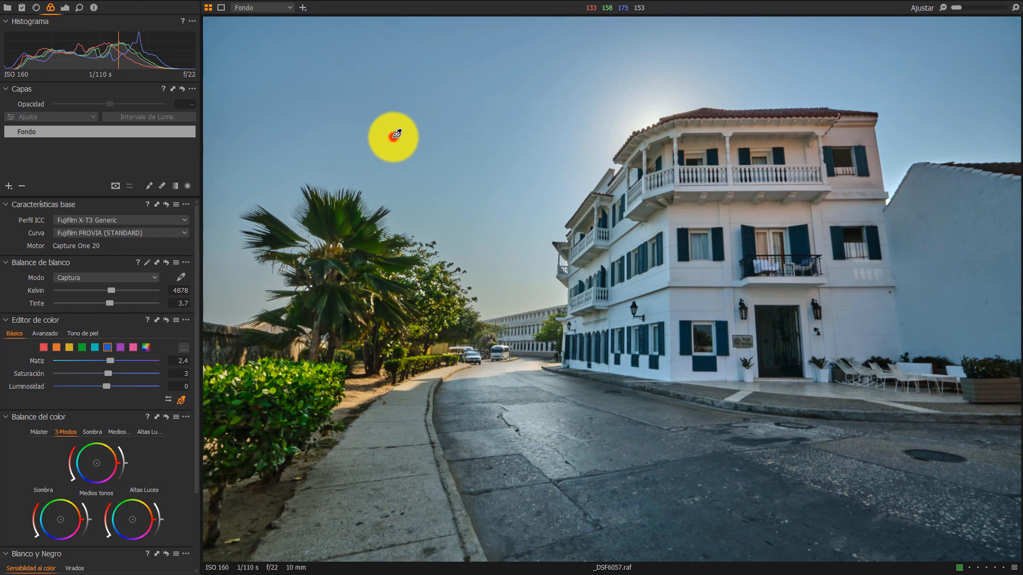
pyautogui.moveTo(393, 137)
pyautogui.mouseDown()
pyautogui.moveTo(402, 137)
pyautogui.moveTo(368, 137)
pyautogui.moveTo(392, 137)
pyautogui.mouseUp()
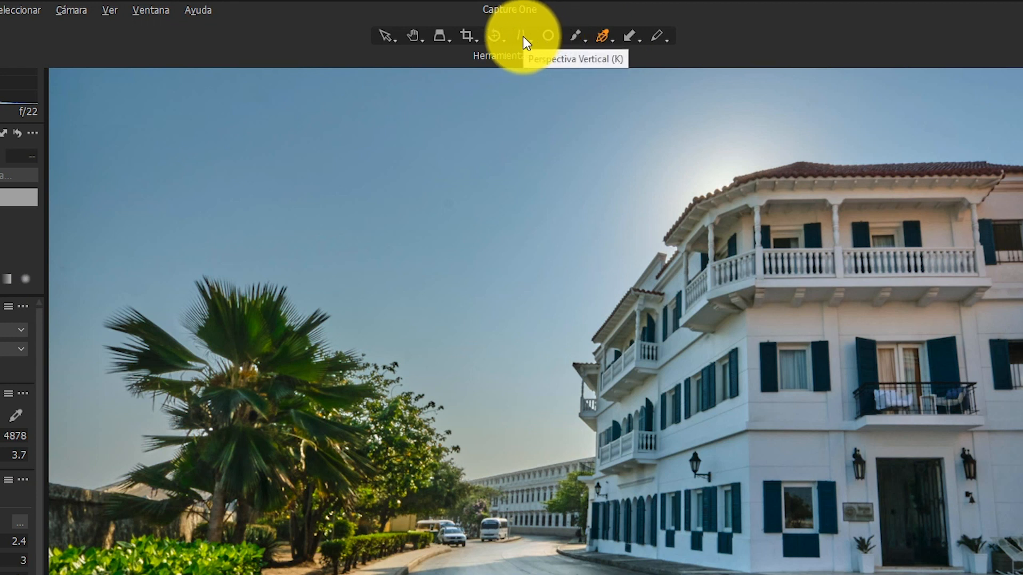
# - Correct the vertical perspective by aligning the two guides with the white building's corner and right-hand window edge, and apply the correction
pyautogui.click(522, 36)
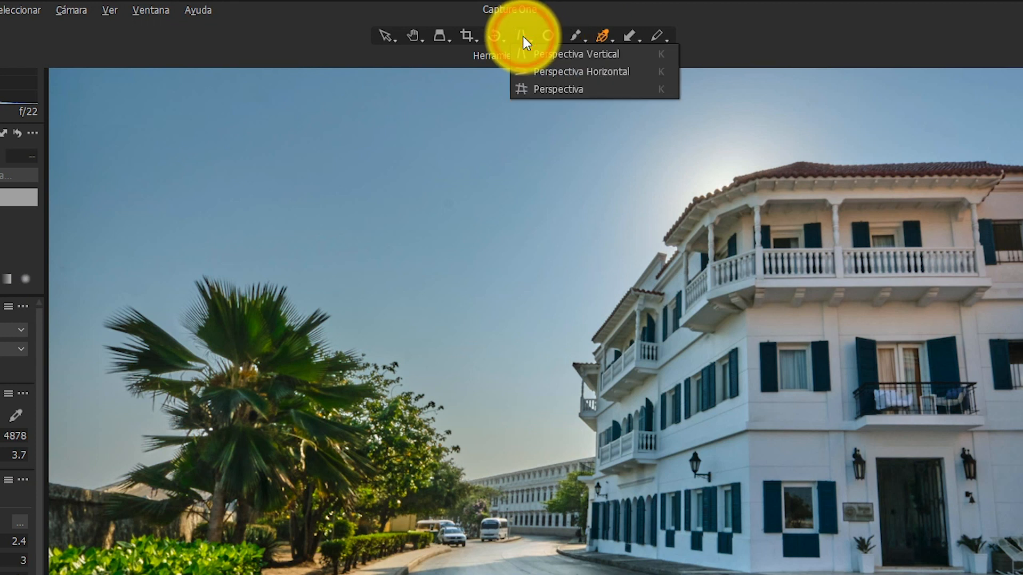
pyautogui.click(541, 53)
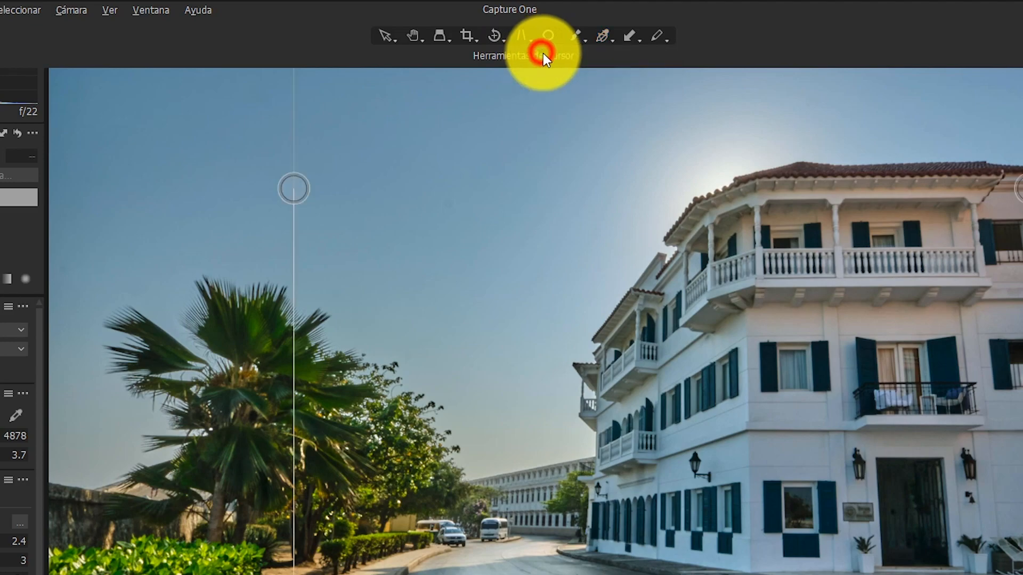
pyautogui.moveTo(856, 453); pyautogui.dragTo(896, 438)
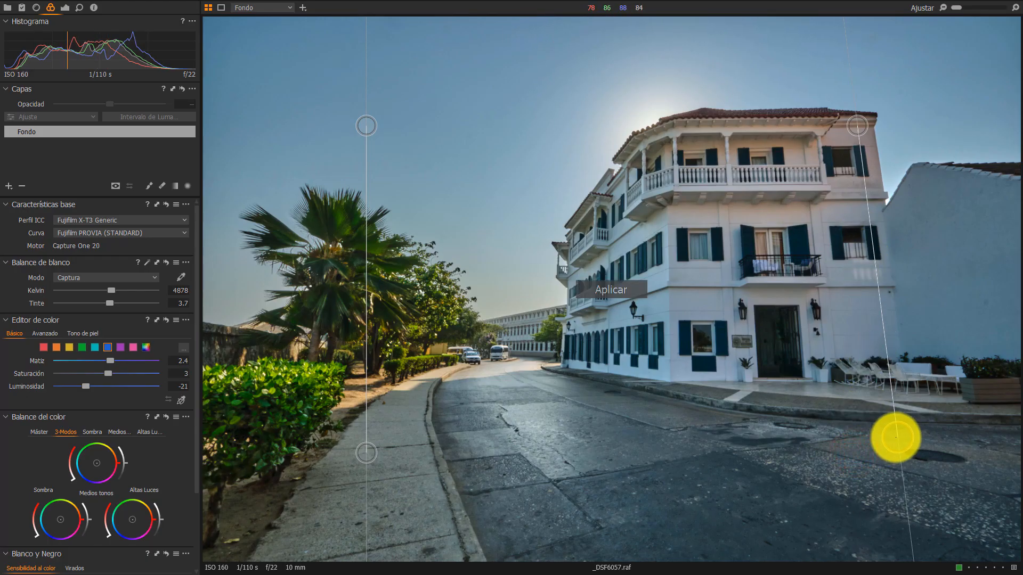
pyautogui.moveTo(368, 122); pyautogui.dragTo(678, 146)
pyautogui.moveTo(367, 453); pyautogui.dragTo(678, 457)
pyautogui.moveTo(676, 149); pyautogui.dragTo(669, 150)
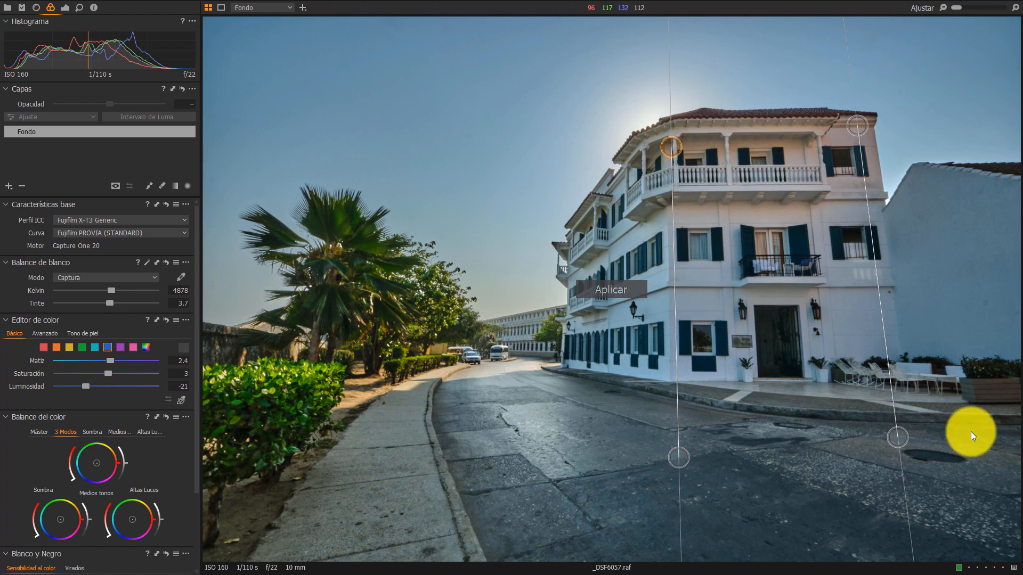
pyautogui.moveTo(900, 438); pyautogui.dragTo(885, 441)
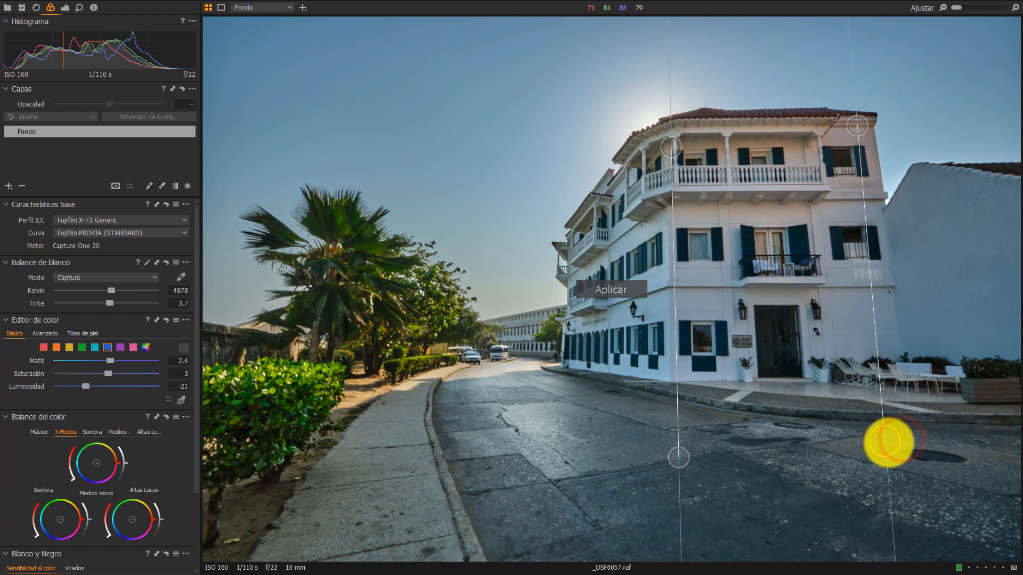
pyautogui.click(616, 290)
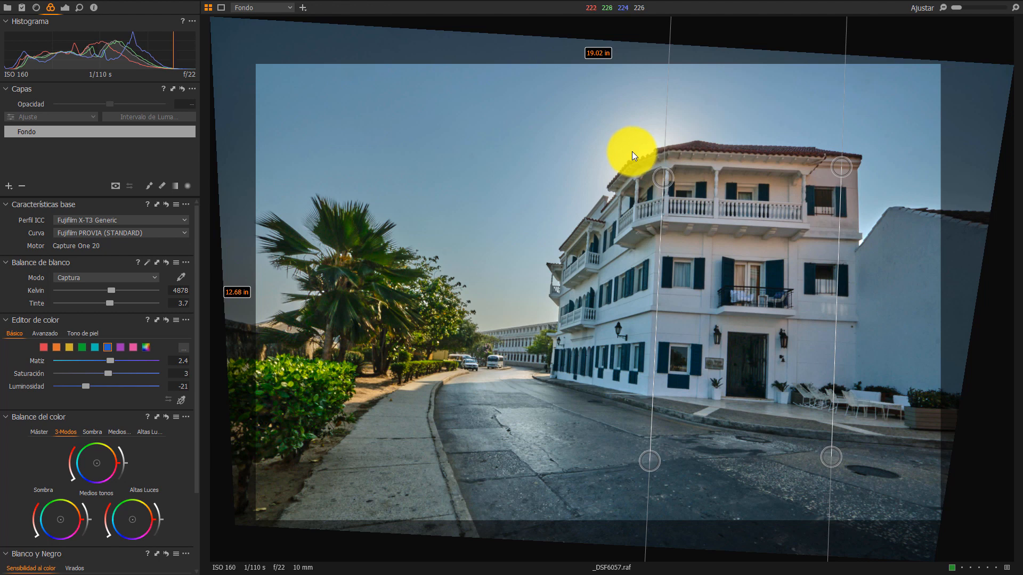
# - Straighten the photo along the vertical edge of the building's entrance door and return to the selection cursor
pyautogui.moveTo(566, 4)
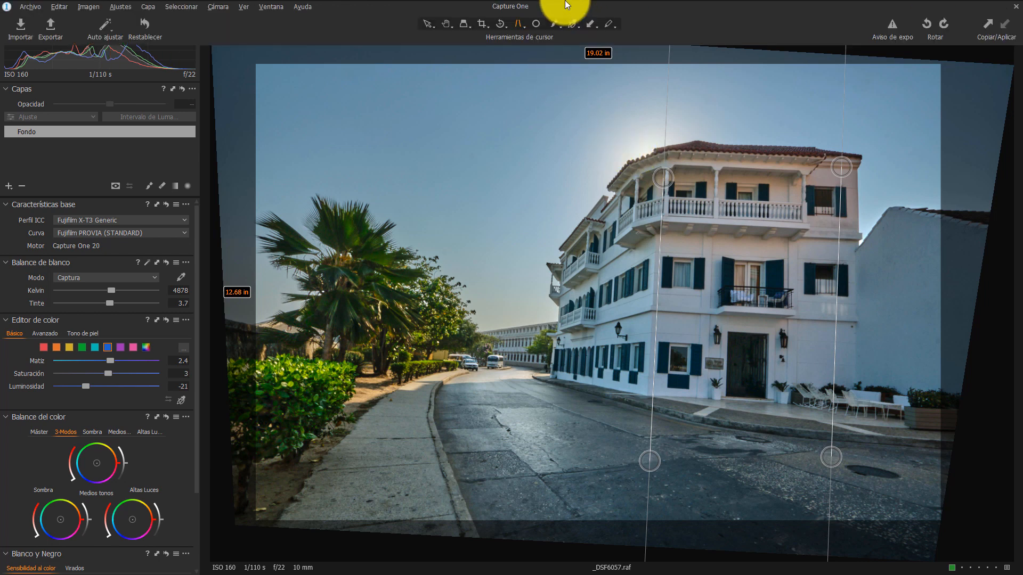
pyautogui.click(502, 24)
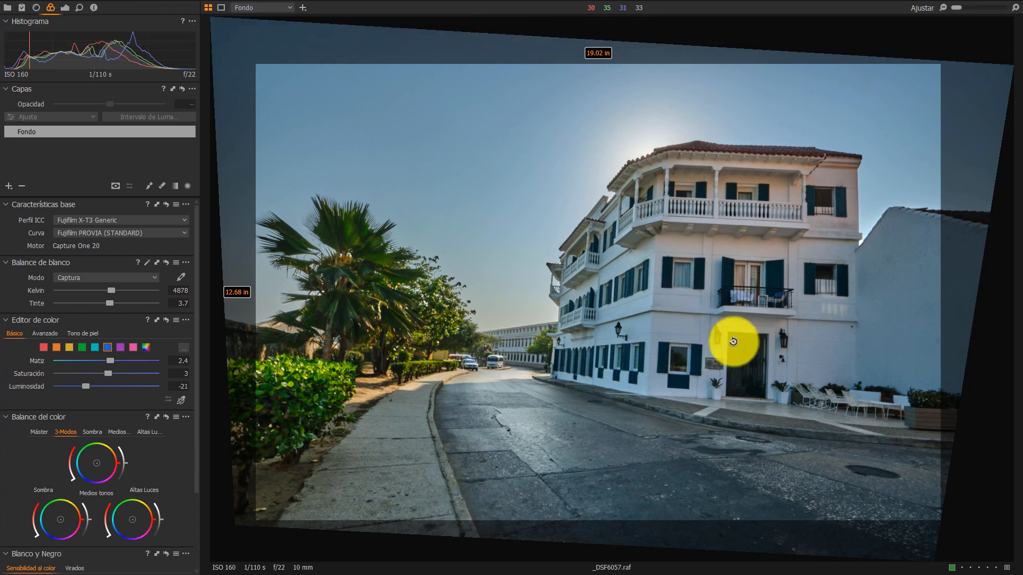
pyautogui.moveTo(729, 332); pyautogui.dragTo(725, 396)
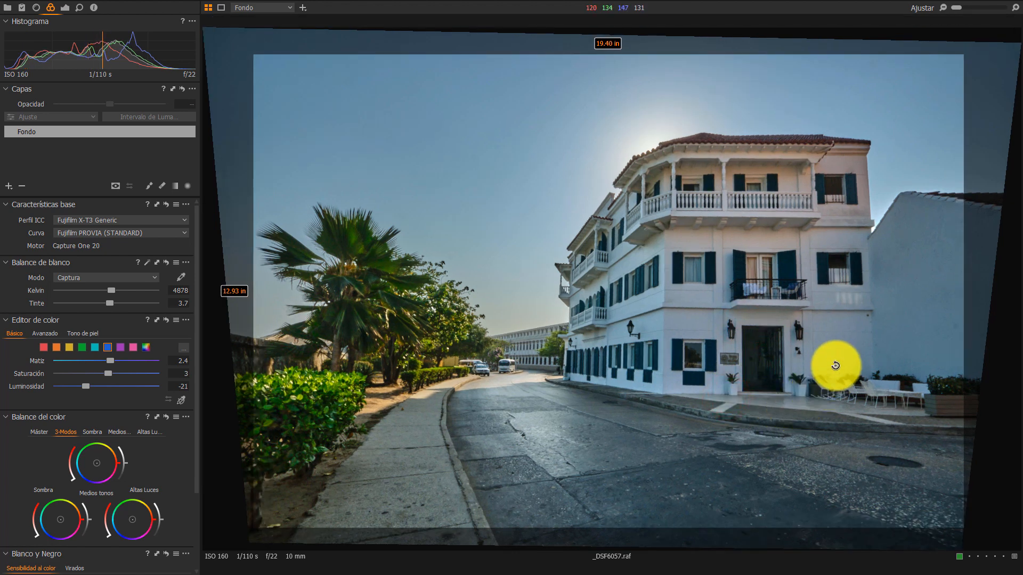
pyautogui.moveTo(555, 2)
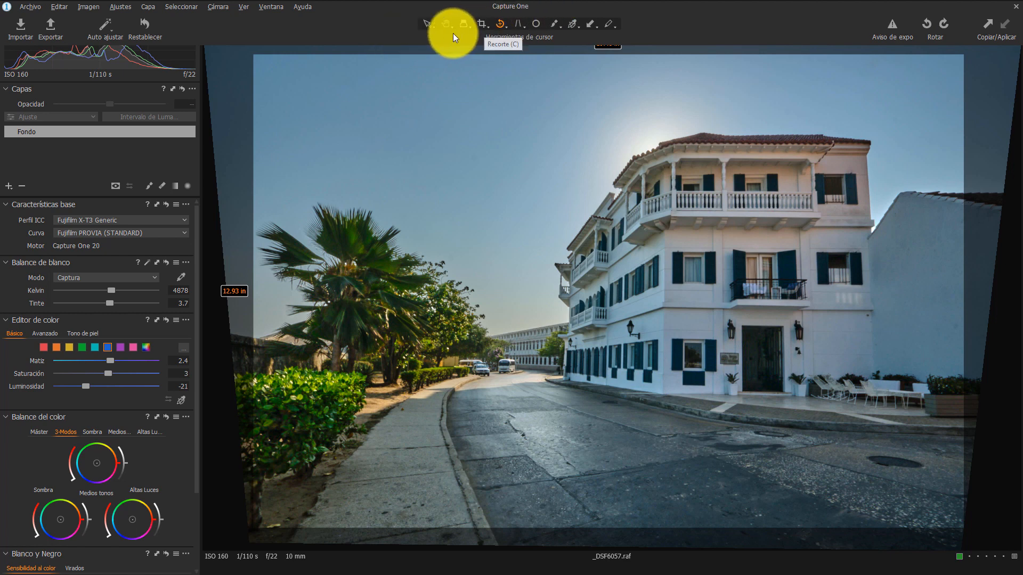
pyautogui.click(427, 24)
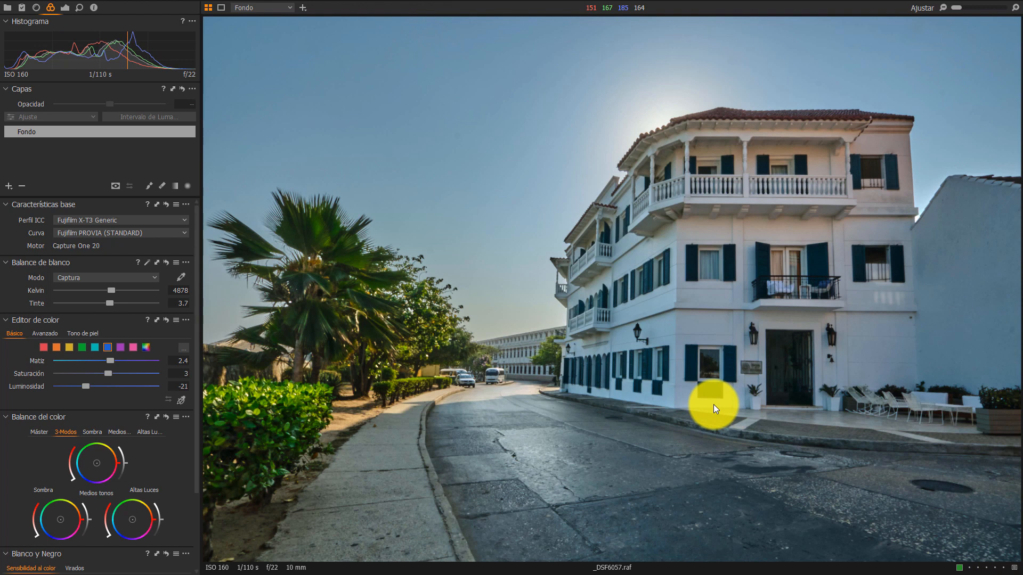
# - Remove dust spots from the sky above and to the right of the palm tree
pyautogui.click(538, 23)
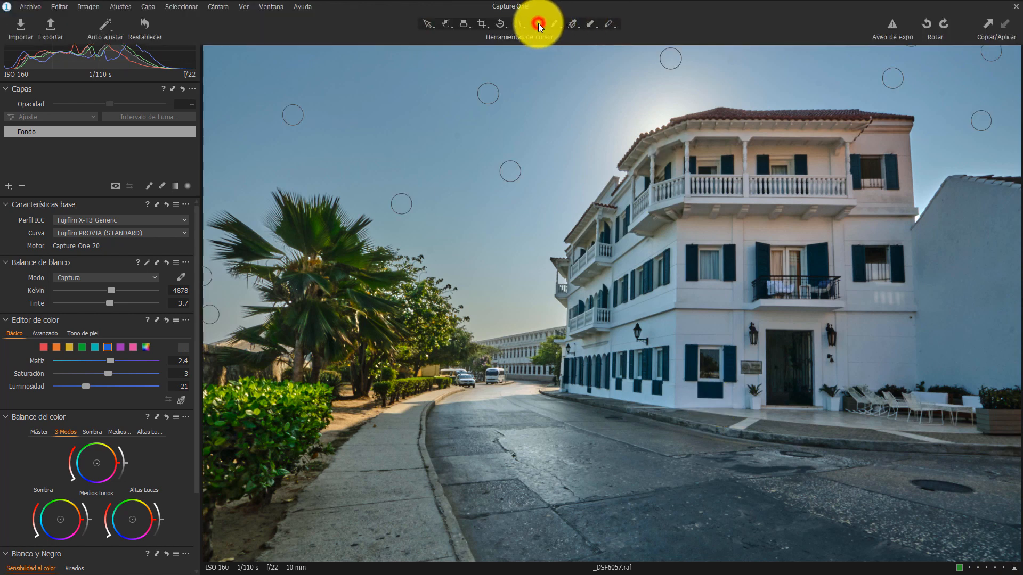
pyautogui.click(452, 135)
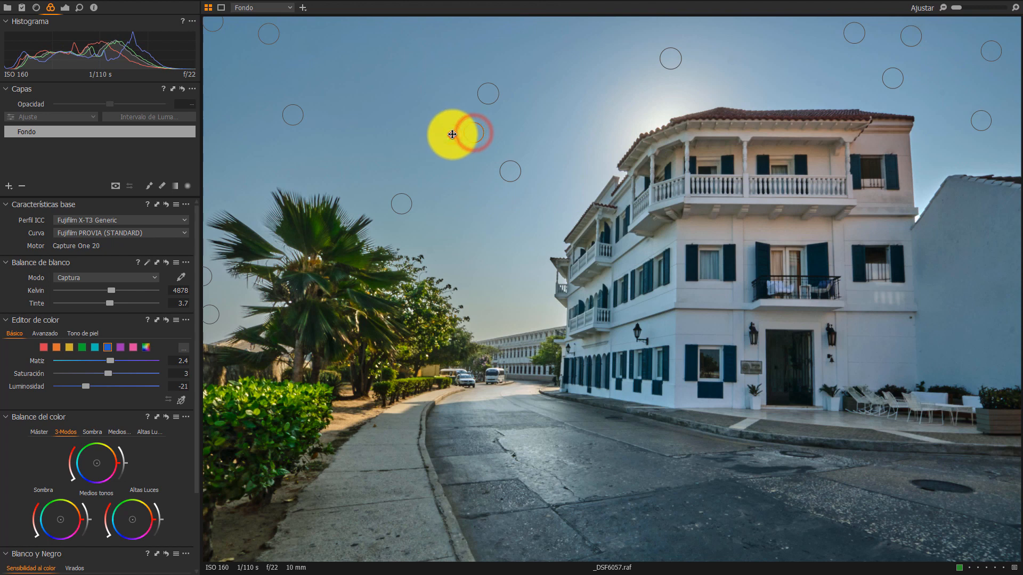
pyautogui.click(427, 77)
pyautogui.click(381, 26)
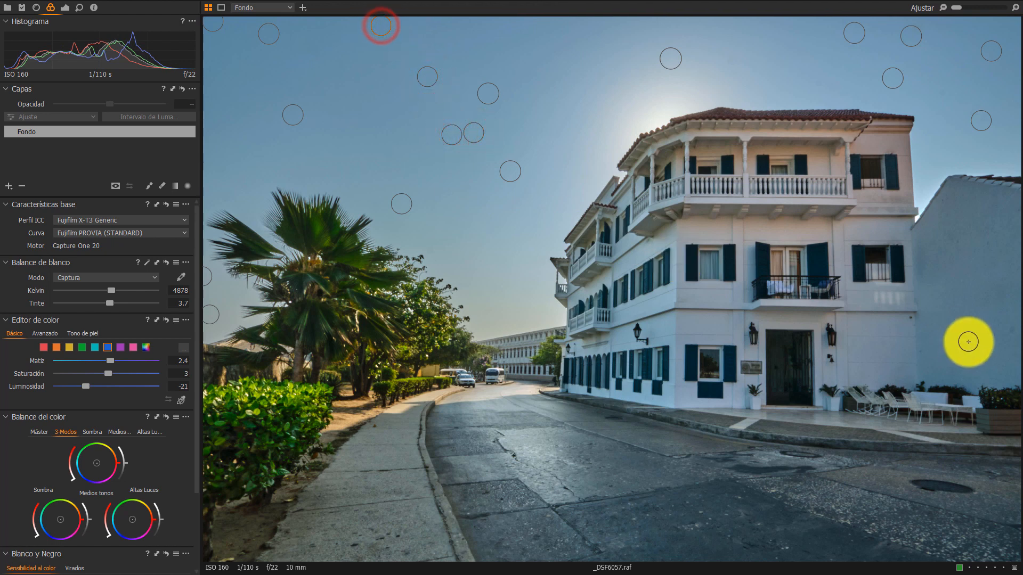
# - Remove the spots on the side wall at the photo's right edge, using a smaller spot size for the last one
pyautogui.click(1011, 332)
pyautogui.click(953, 244)
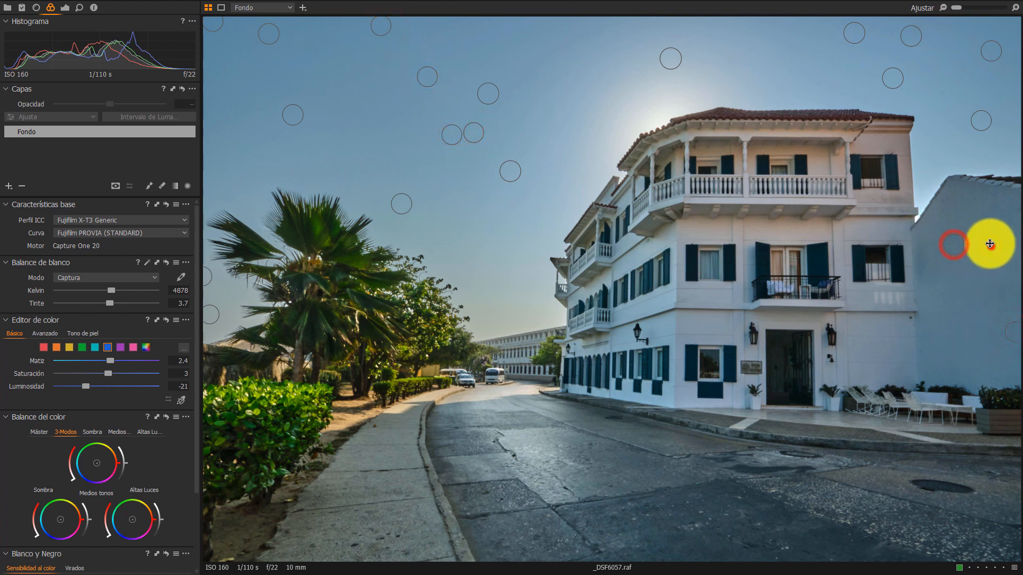
pyautogui.click(990, 246)
pyautogui.click(947, 202)
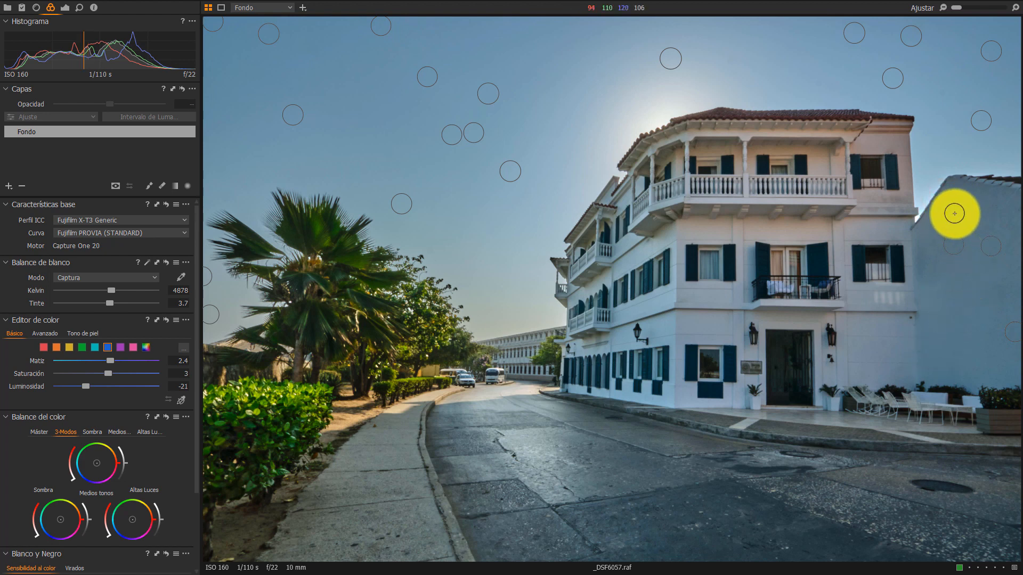
pyautogui.rightClick(951, 213)
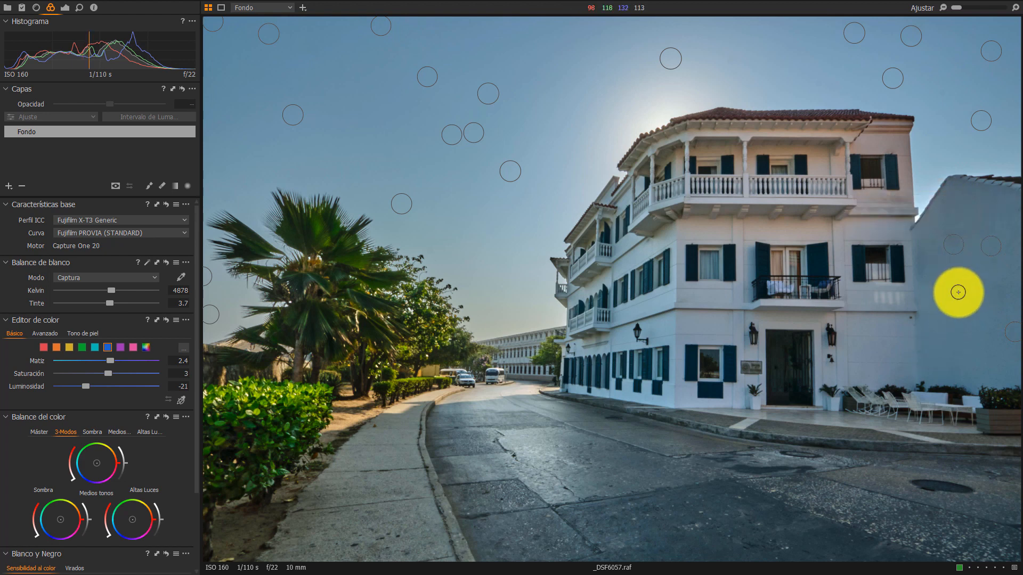
pyautogui.click(964, 198)
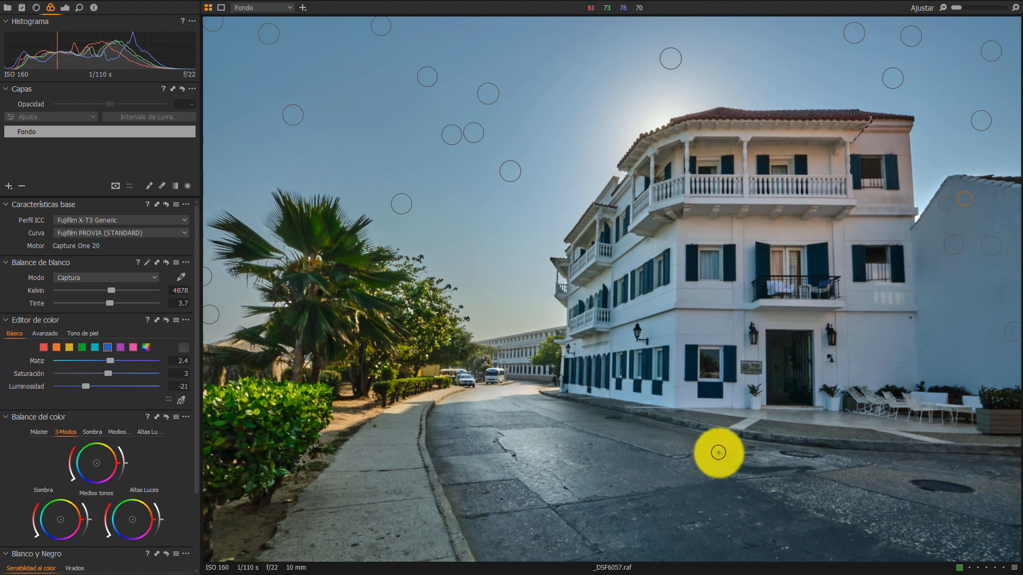
# - Remove the remaining small dust spots in the sky near the trees and above the building, and return to the selection cursor
pyautogui.moveTo(426, 248); pyautogui.dragTo(380, 203)
pyautogui.click(482, 271)
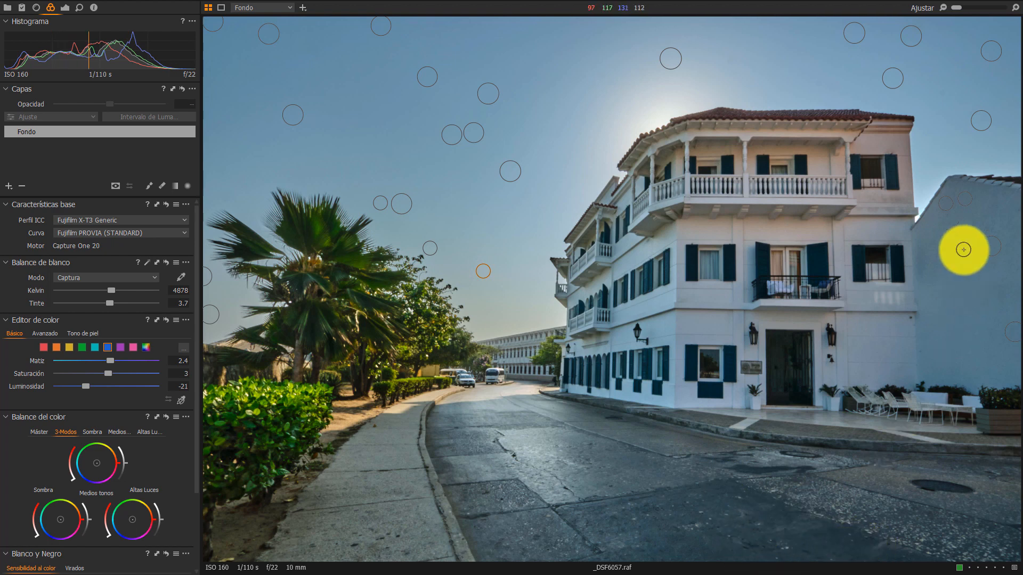
pyautogui.click(830, 67)
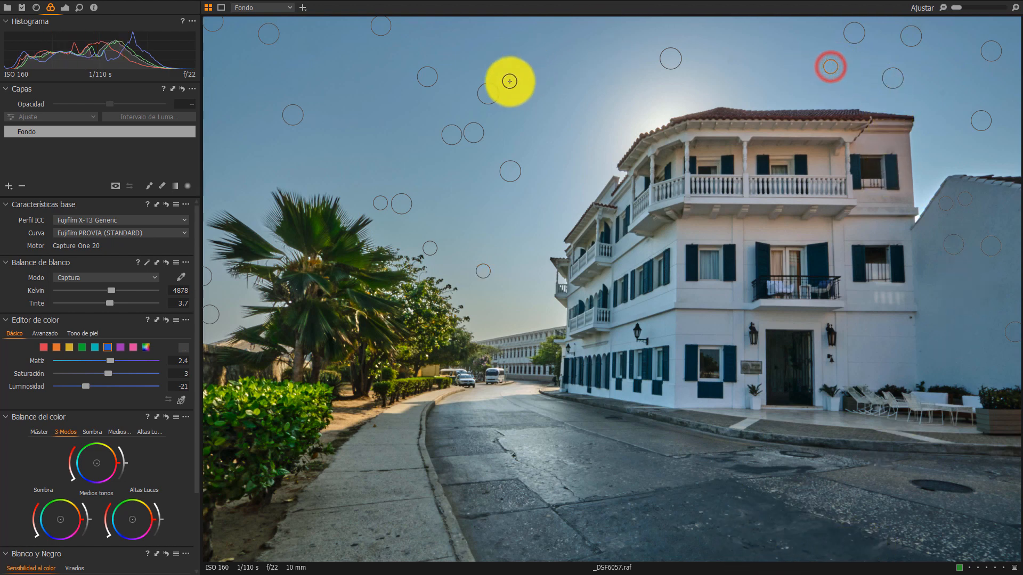
pyautogui.moveTo(430, 5)
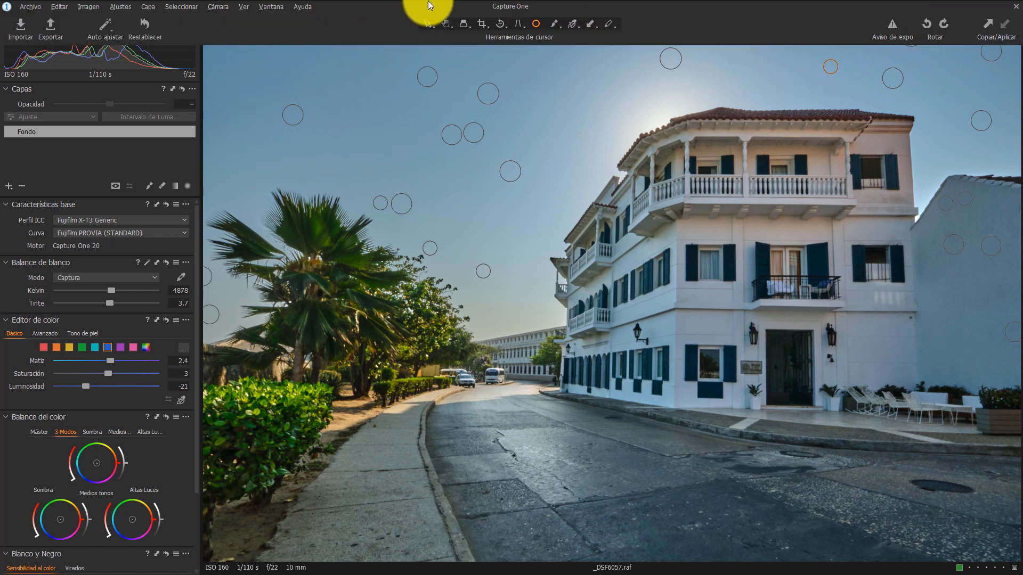
pyautogui.click(428, 23)
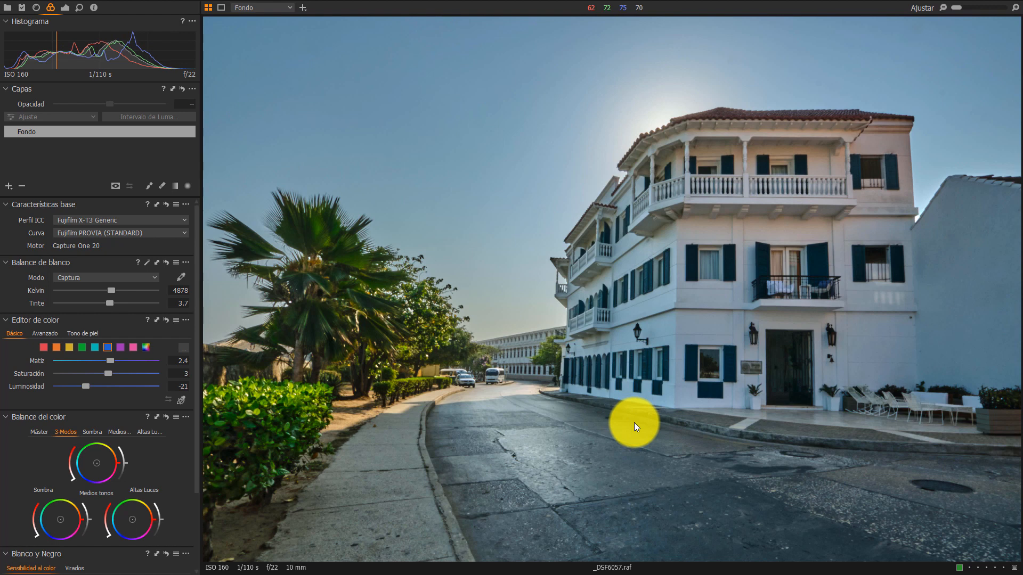
# - Compare the original and edited photo by repeatedly resetting all adjustments and undoing each reset
pyautogui.moveTo(165, 5)
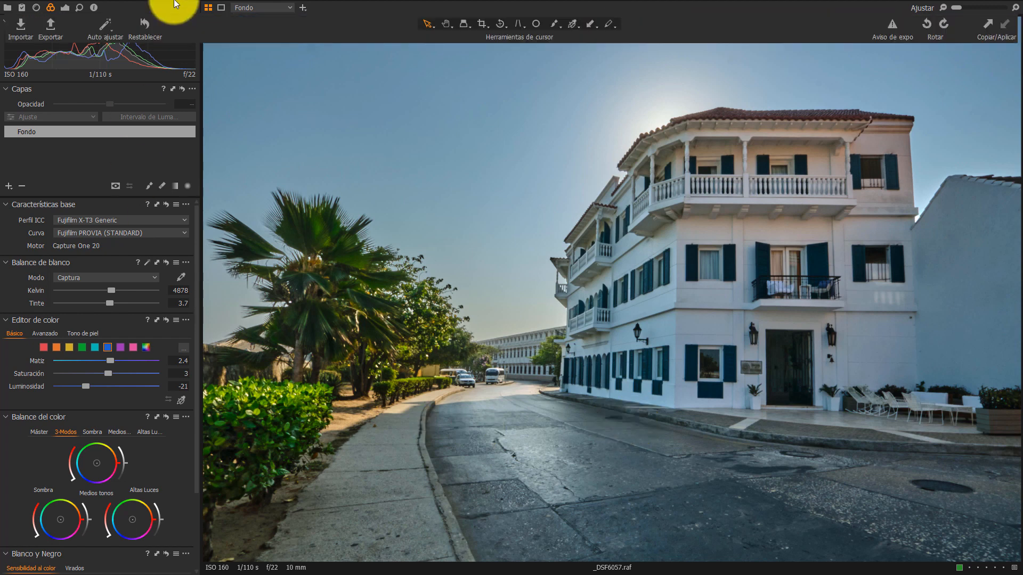
pyautogui.click(150, 22)
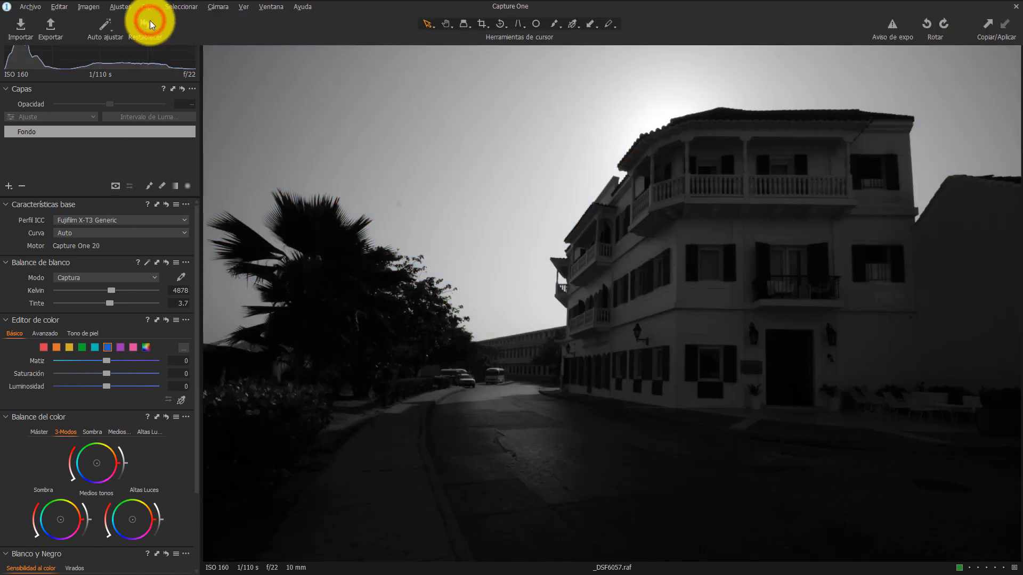
pyautogui.hotkey('ctrl', 'z')
pyautogui.click(151, 24)
pyautogui.hotkey('ctrl', 'z')
pyautogui.click(150, 23)
pyautogui.hotkey('ctrl', 'z')
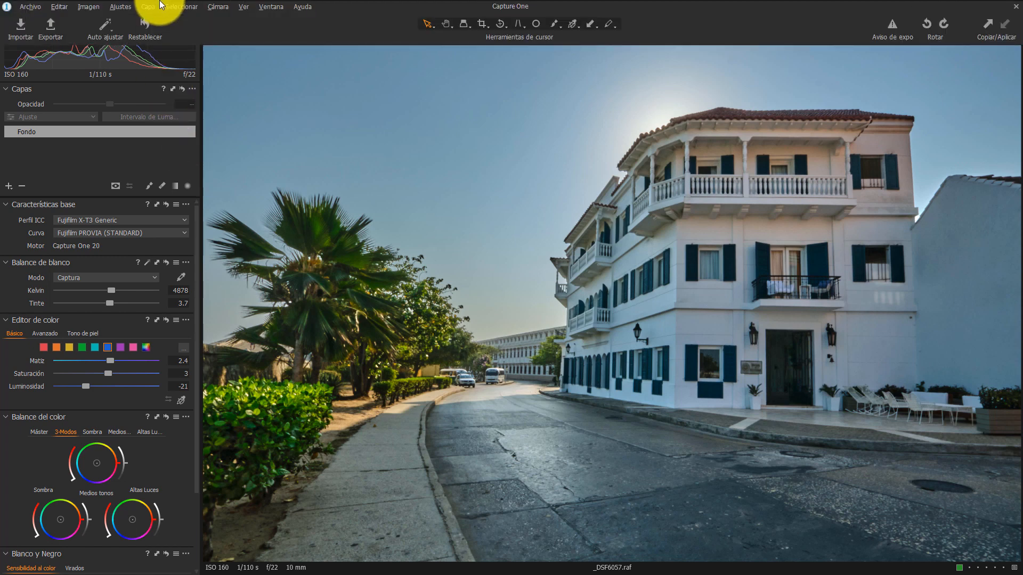
pyautogui.click(150, 23)
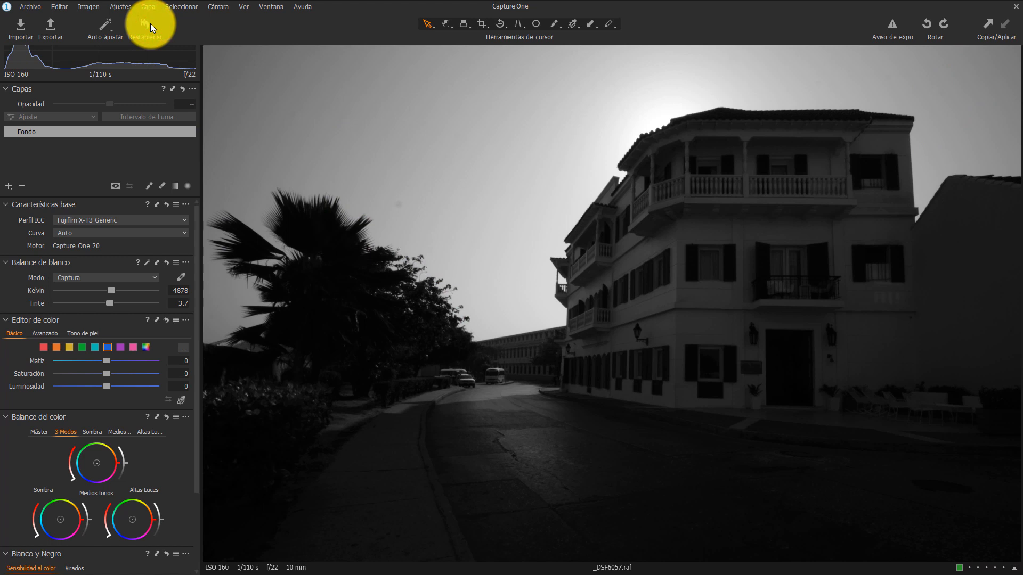
pyautogui.hotkey('ctrl', 'z')
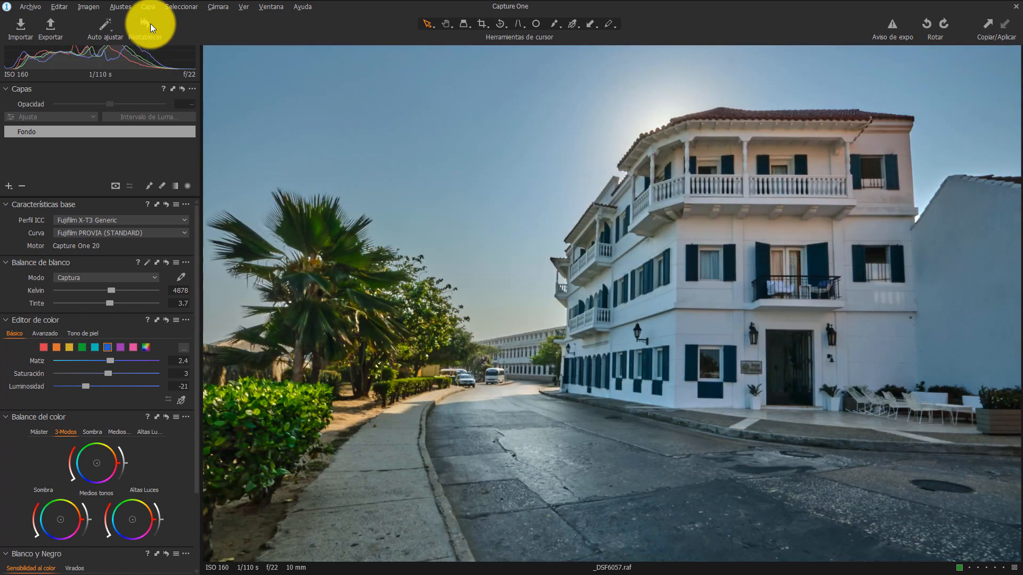
pyautogui.click(150, 23)
pyautogui.hotkey('ctrl', 'z')
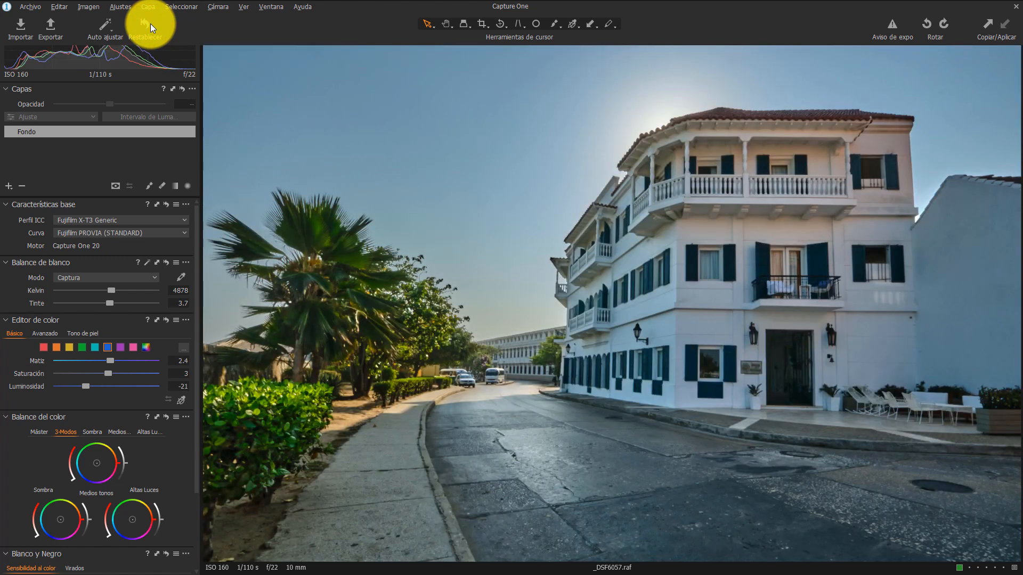